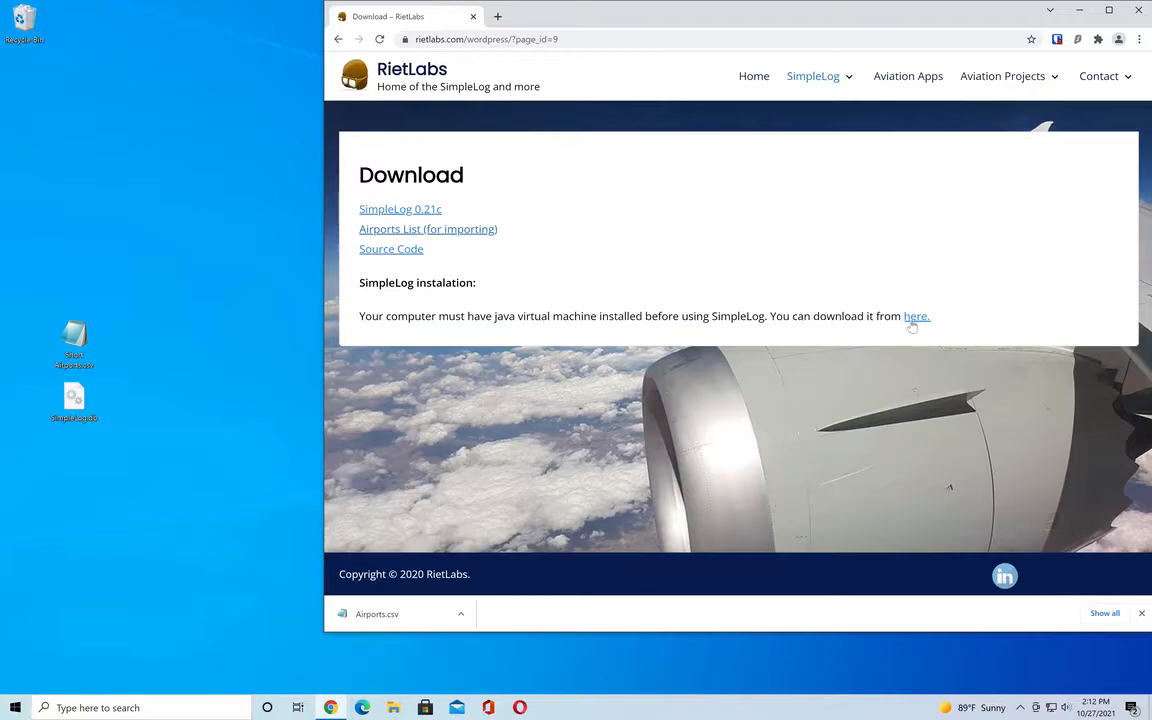
Check the linked Java download page for the required virtual machine, then close it.
left_click(917, 318)
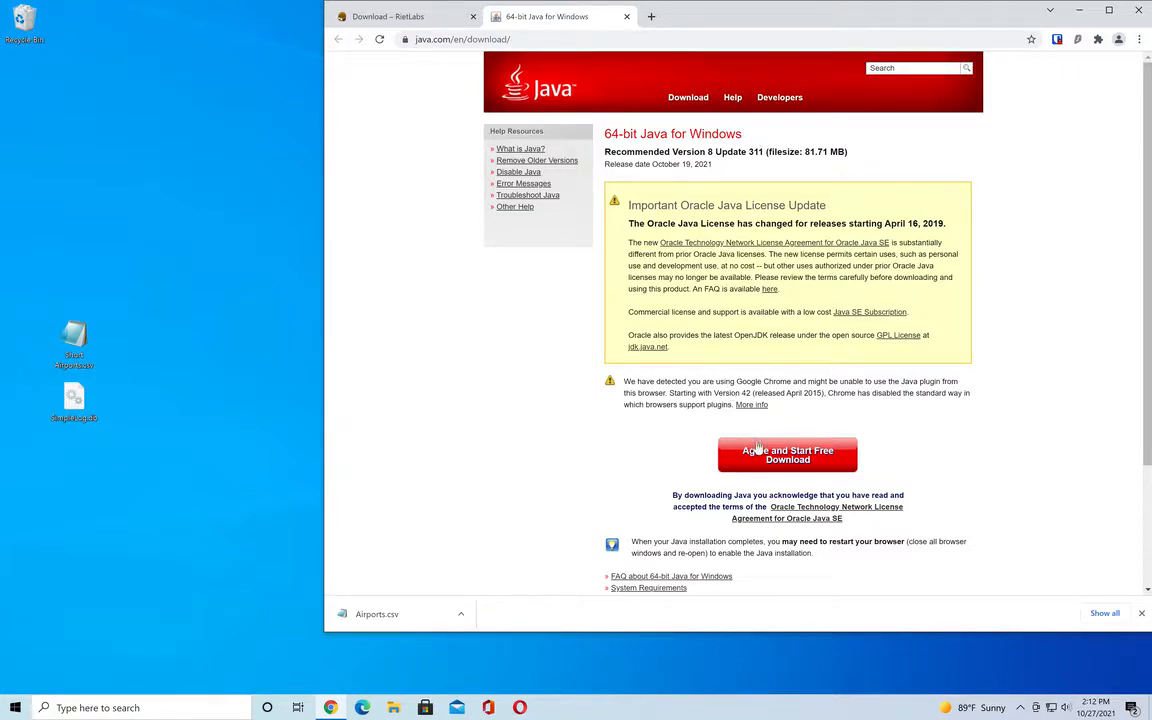
left_click(627, 17)
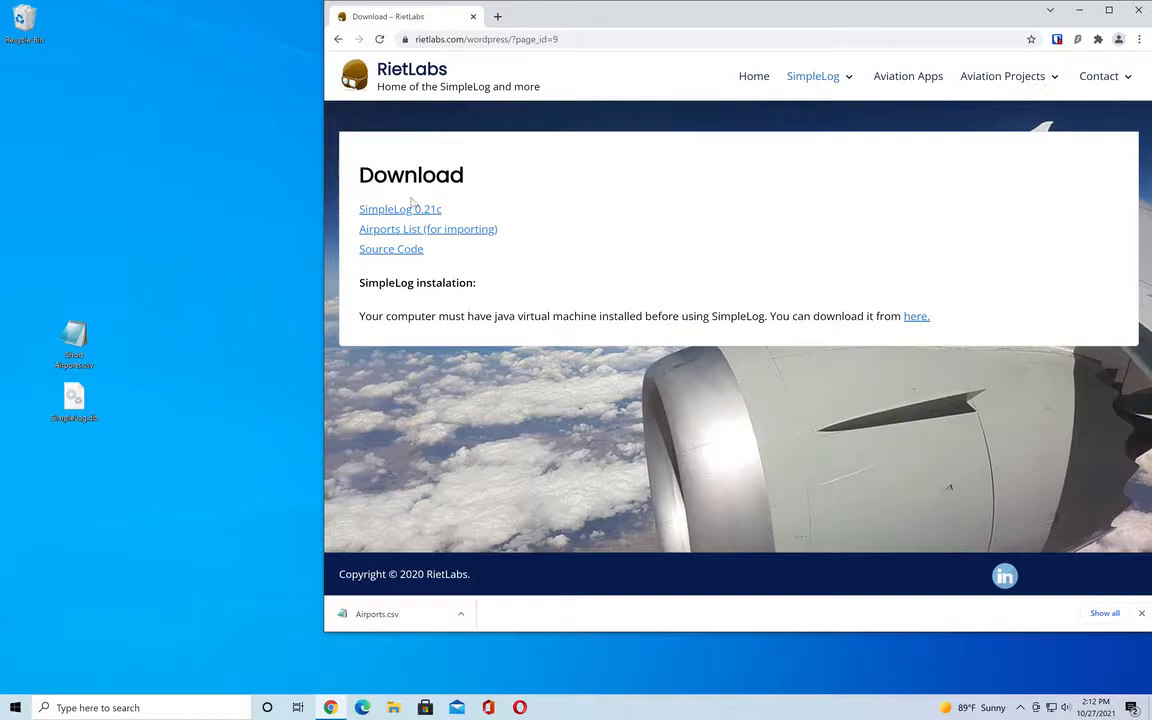
Save the SimpleLog 0.21c zip and the airports list Airports.csv from the download page to the Desktop.
left_click_drag(384, 214, 25, 80)
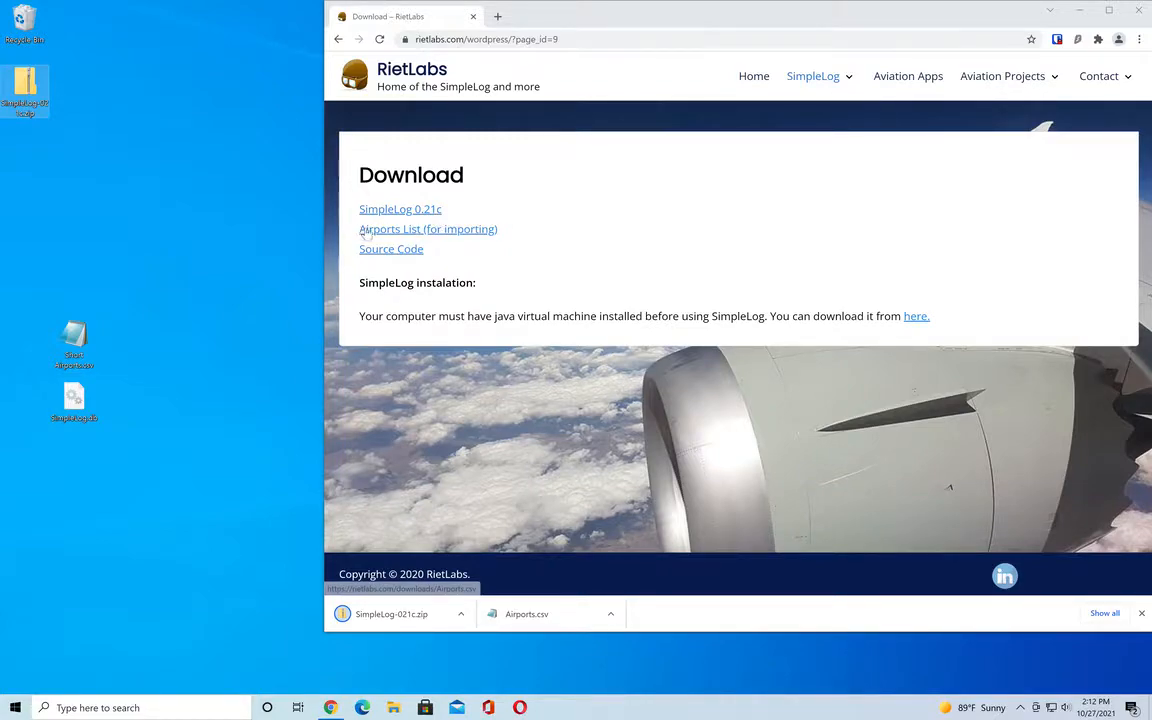
left_click(410, 230)
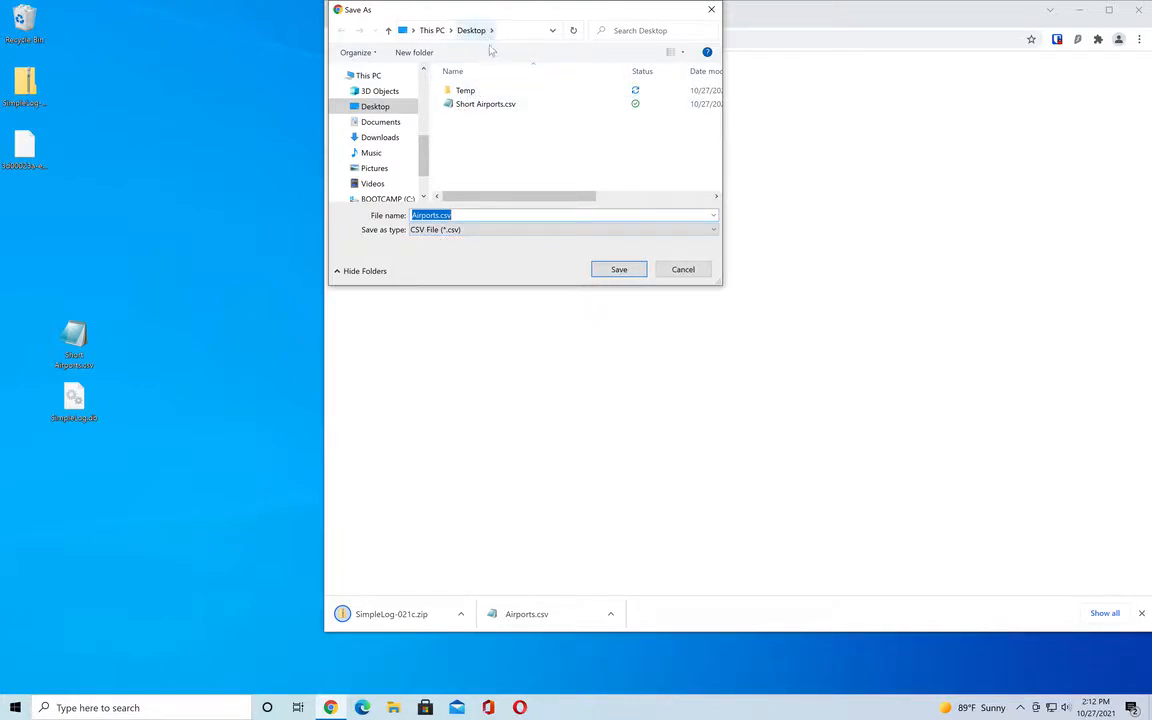
left_click(620, 269)
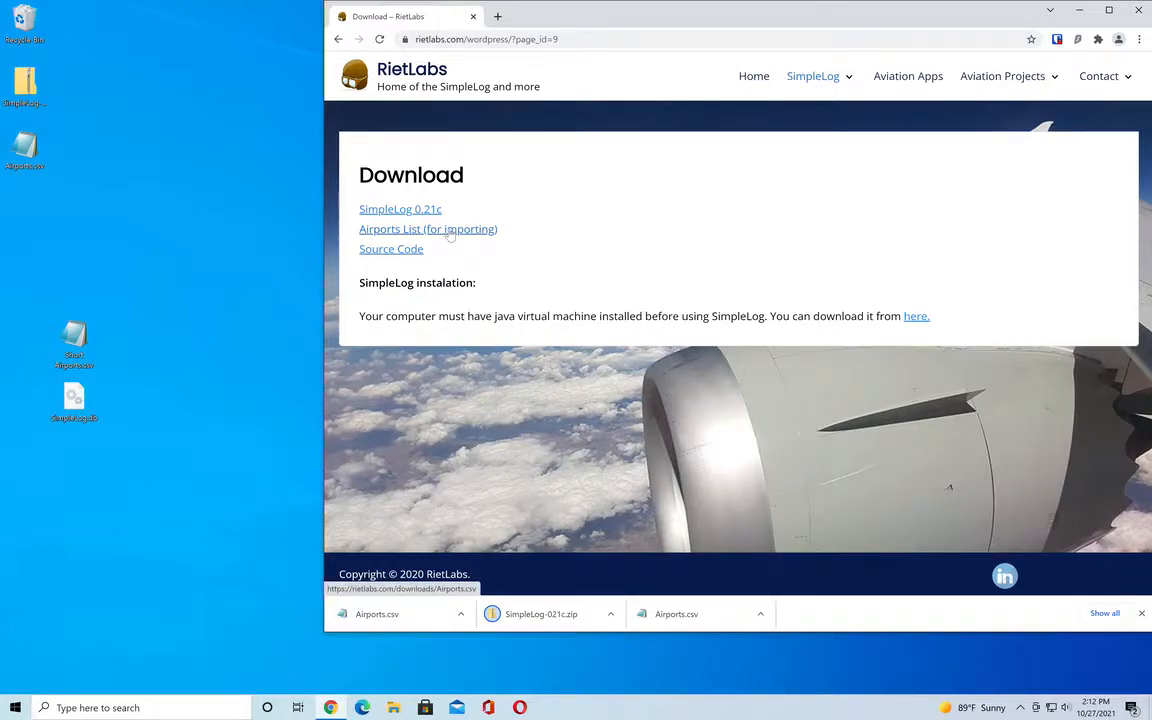
right_click(452, 231)
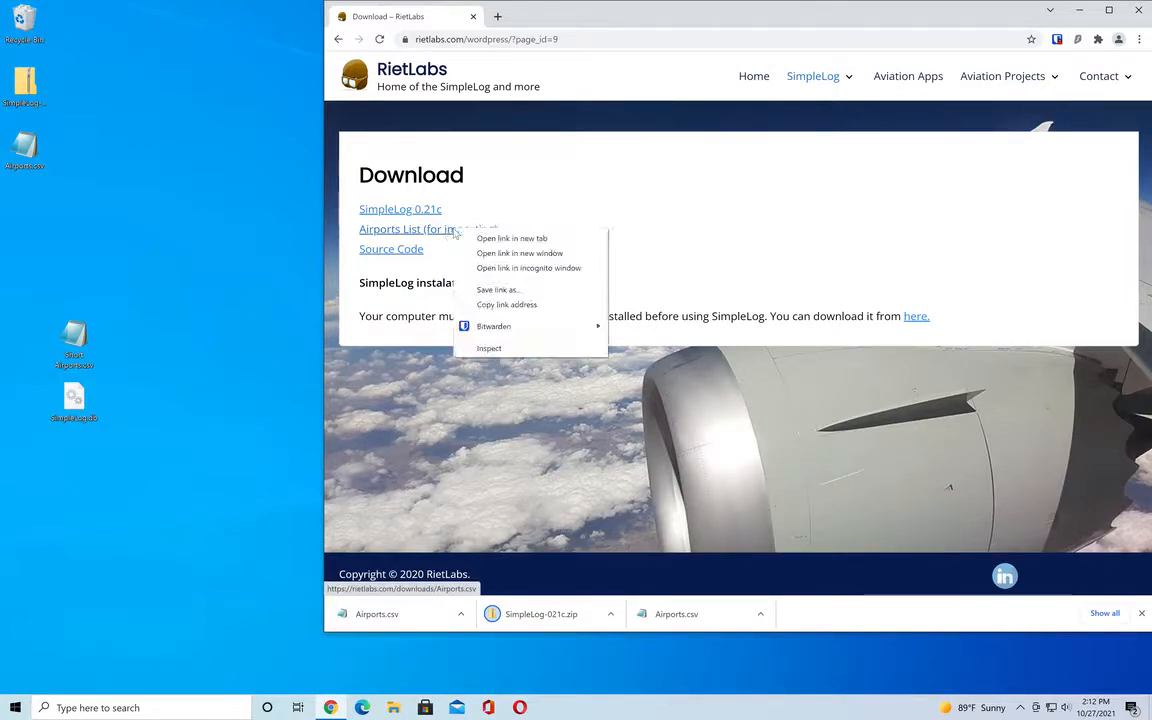
left_click(507, 290)
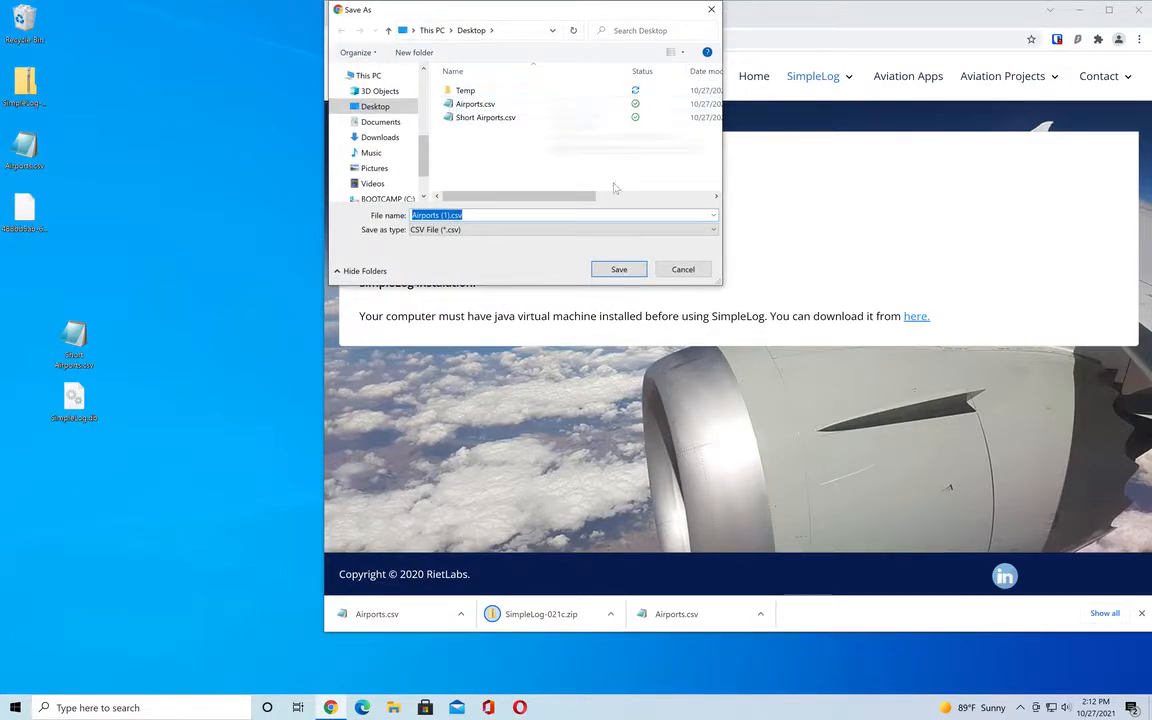
left_click(682, 270)
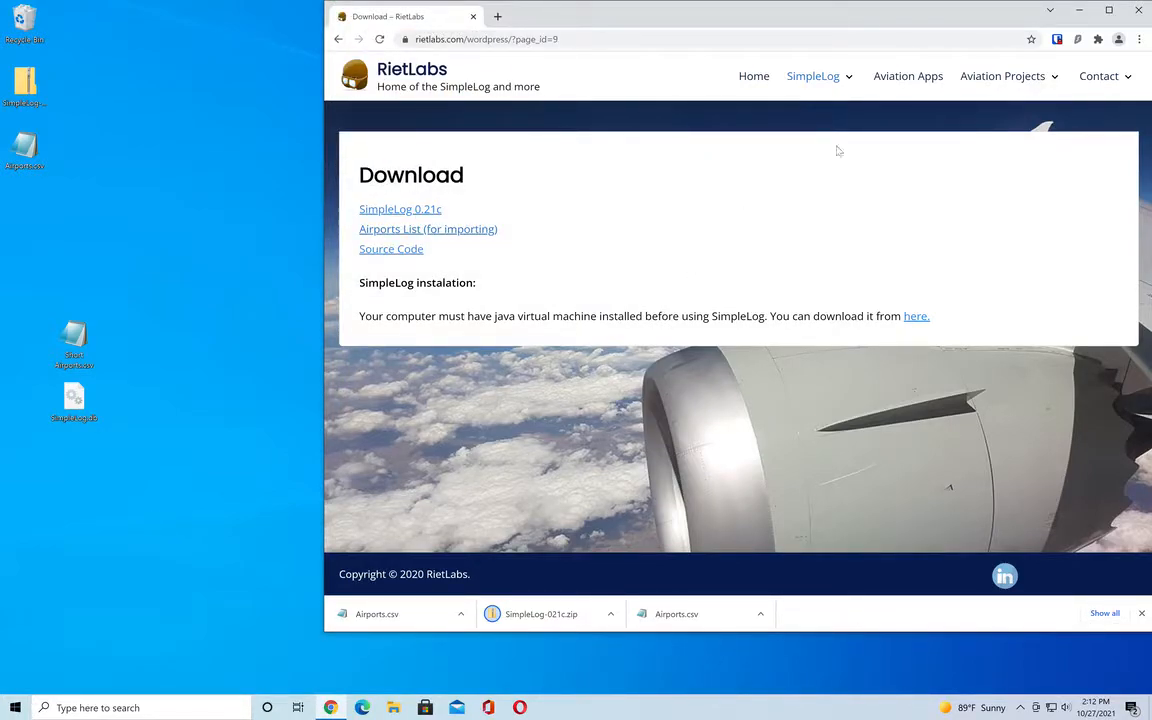
Extract the SimpleLog folder from the downloaded SimpleLog-021c.zip onto the desktop, and minimize the browser and archive windows.
left_click(1079, 10)
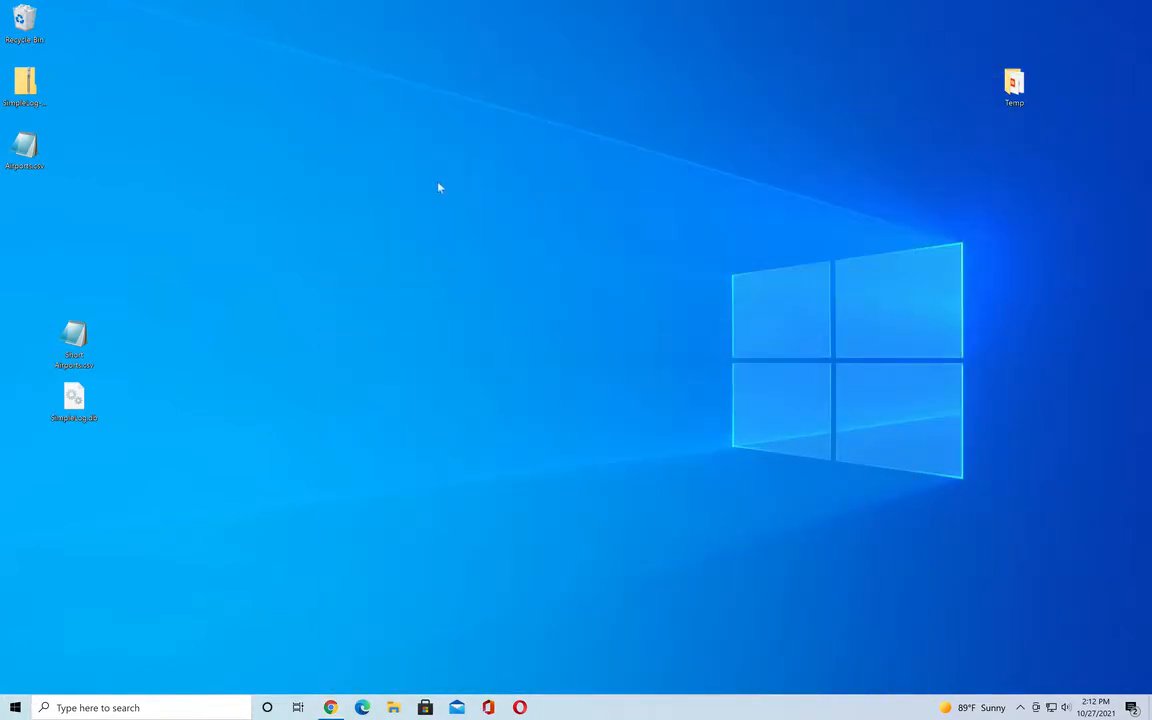
double_click(27, 86)
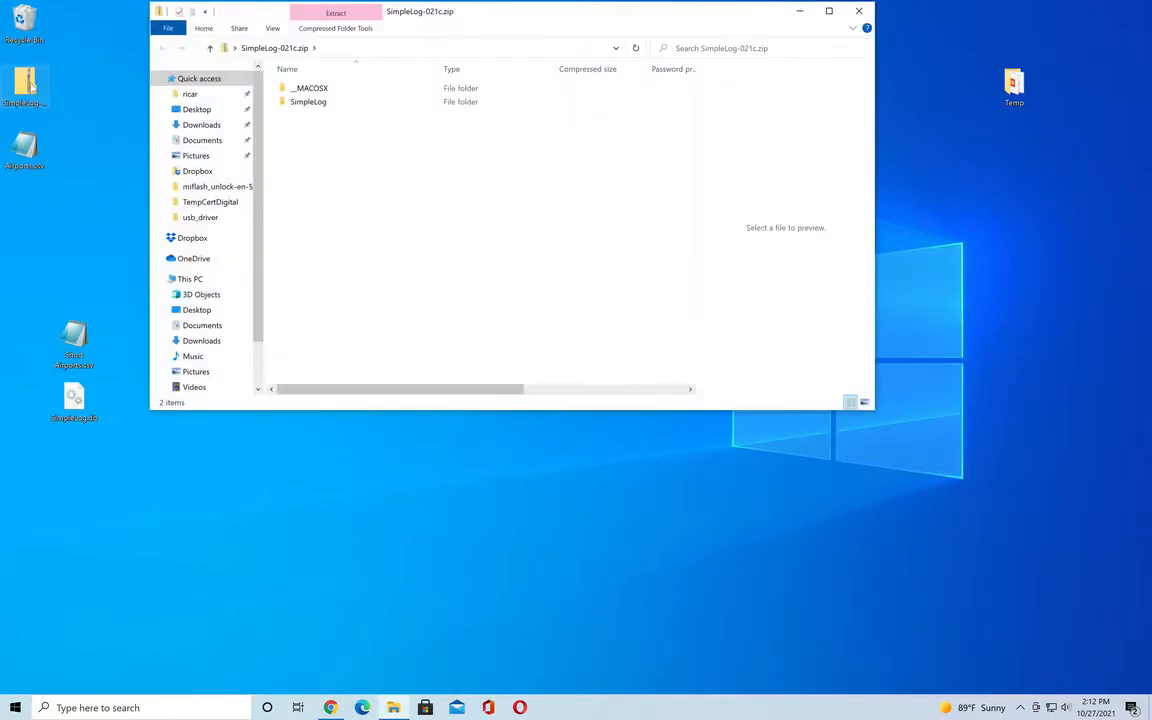
left_click(304, 103)
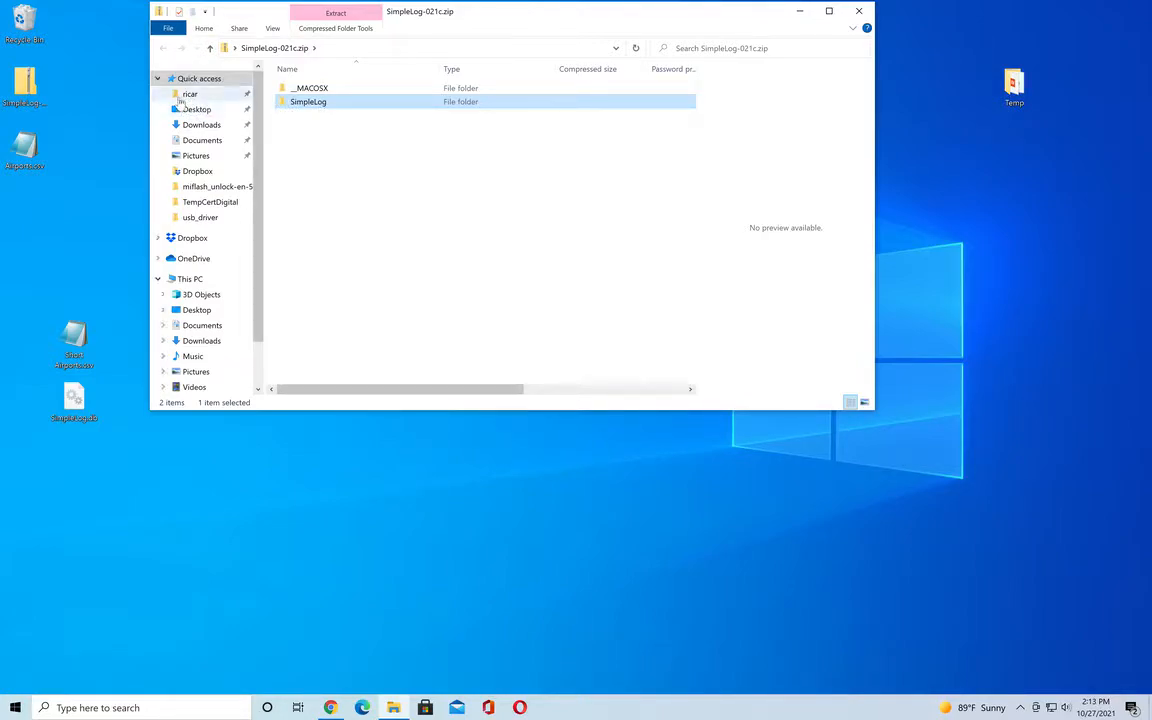
left_click_drag(297, 104, 108, 220)
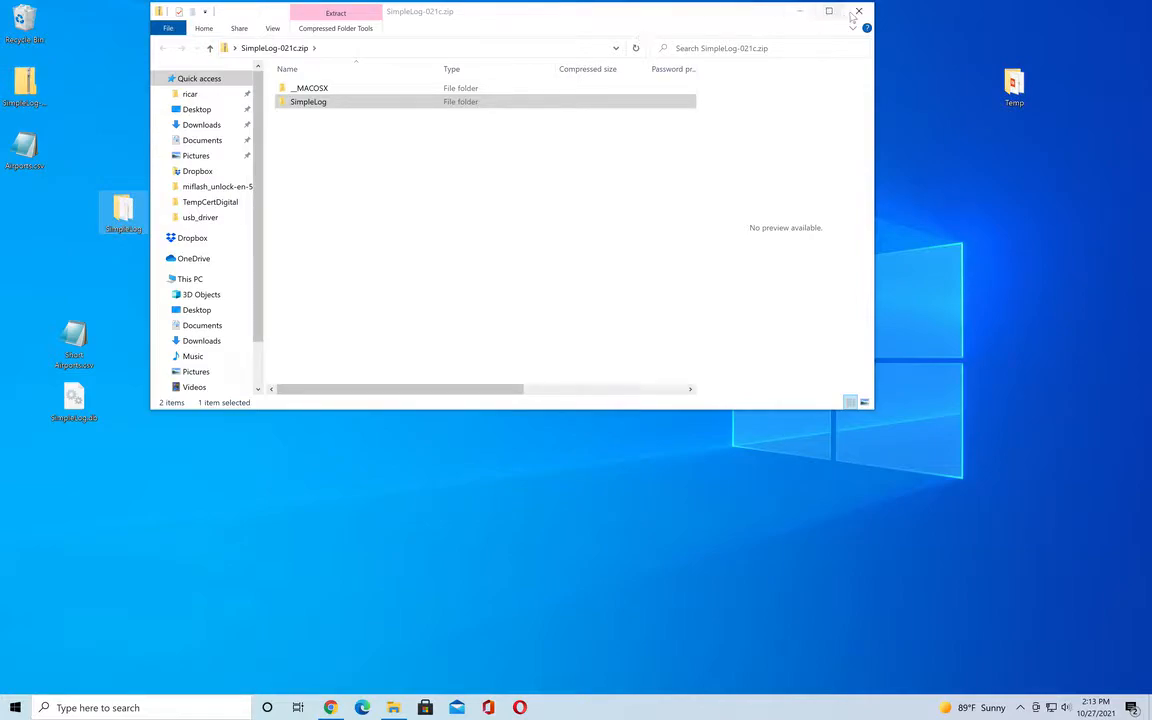
left_click(800, 11)
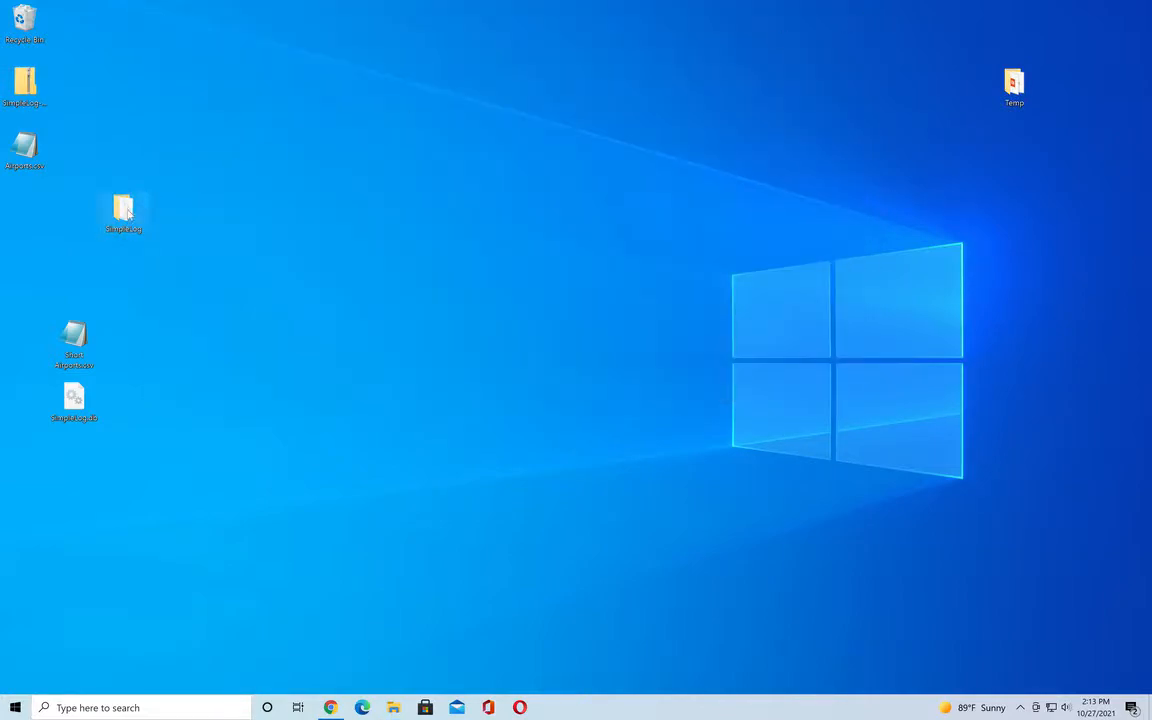
Launch SimpleLog.jar from the extracted SimpleLog folder and close the leftover archive window.
double_click(125, 210)
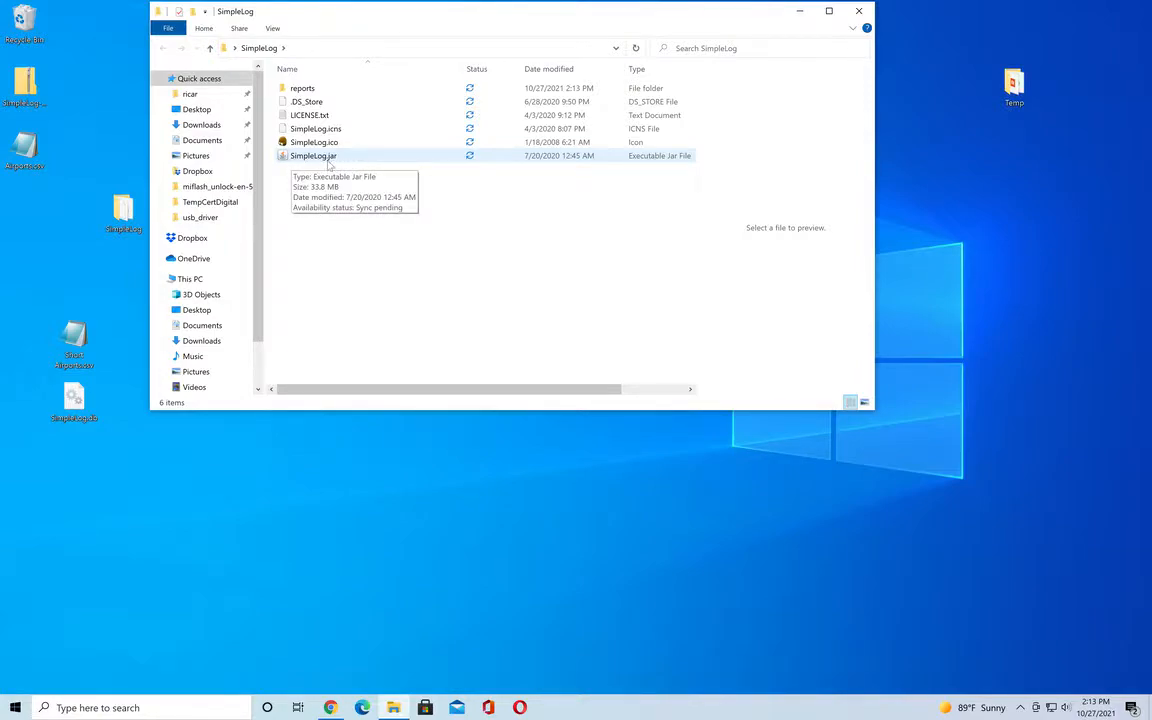
left_click(283, 159)
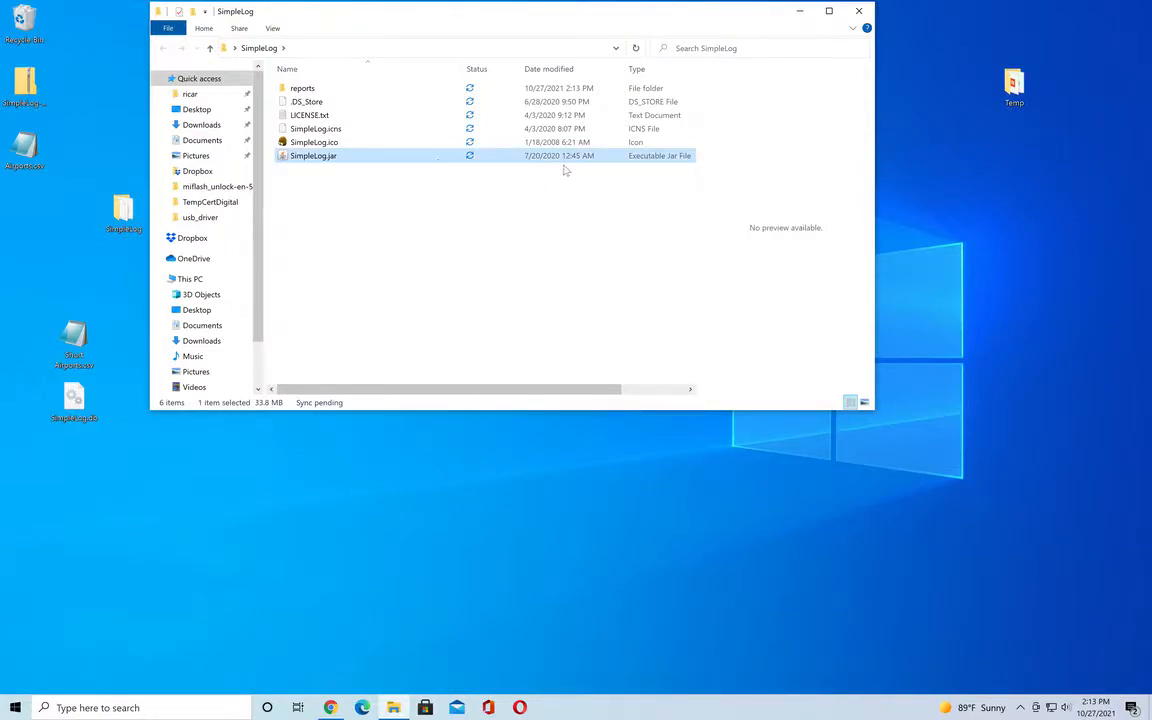
double_click(284, 158)
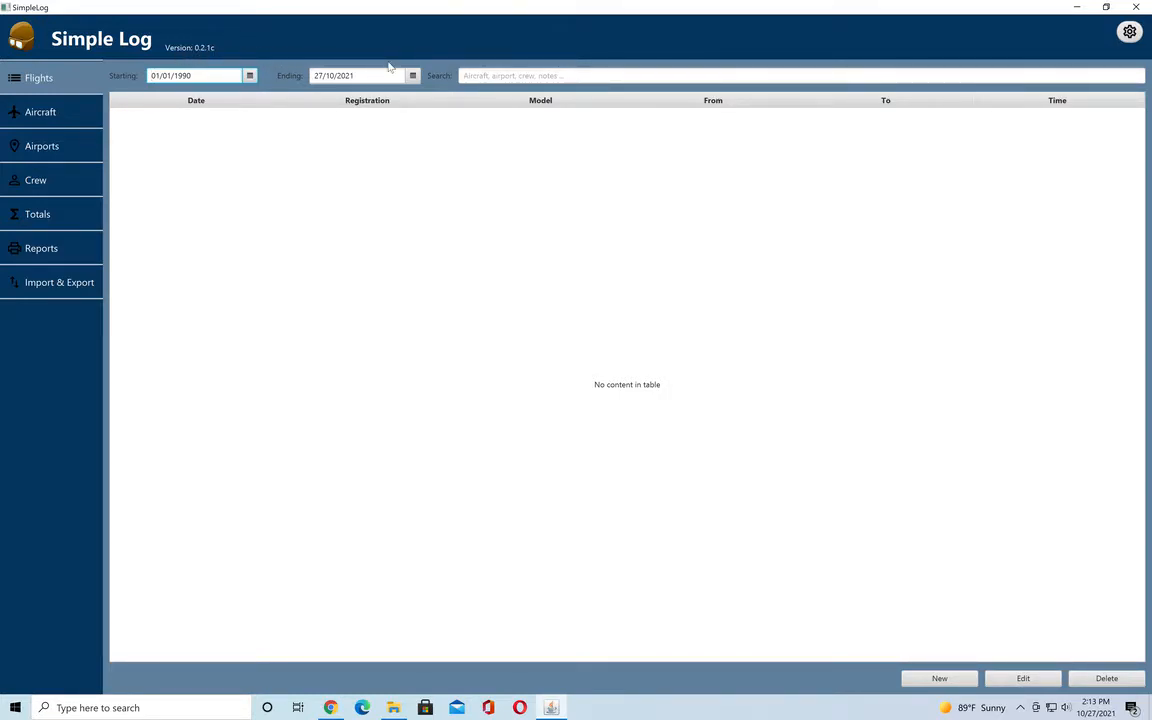
key("alt+Tab")
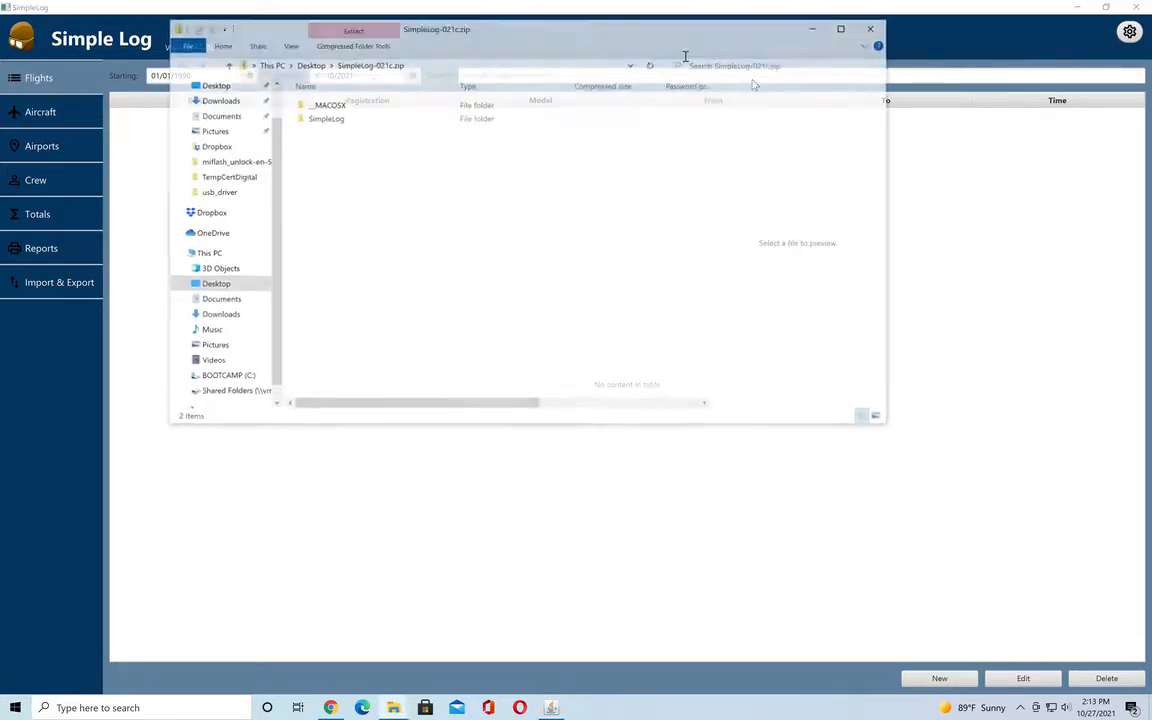
left_click(882, 29)
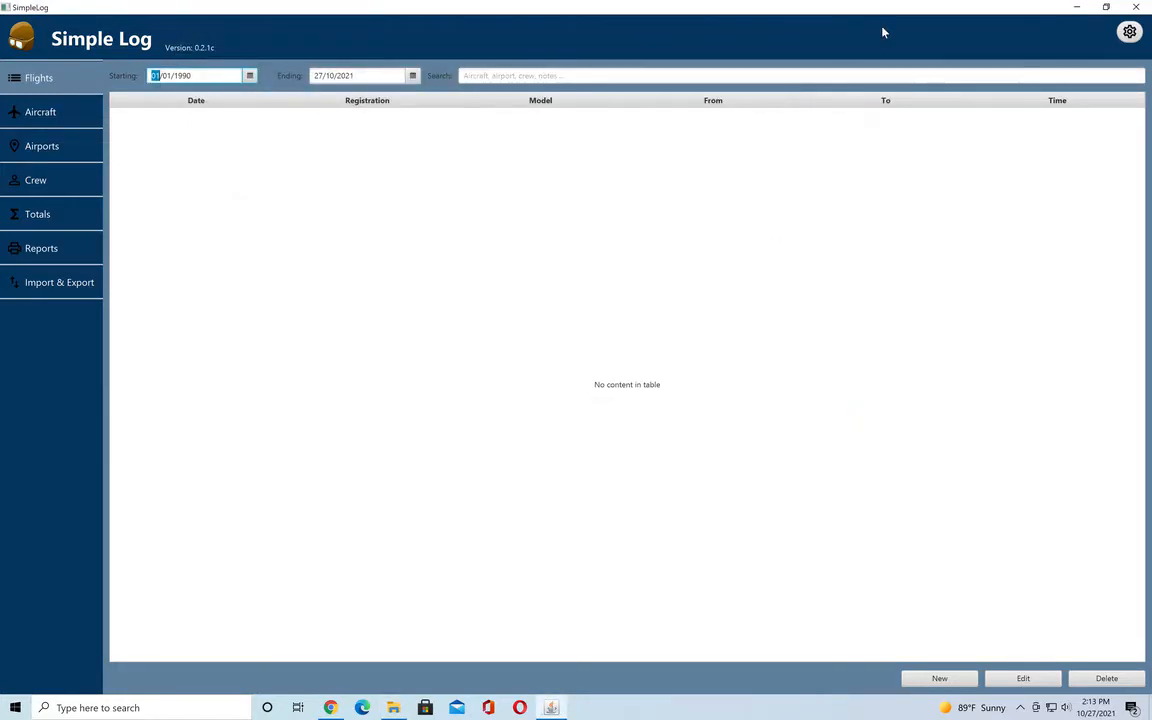
Examine the flight calculation settings for IFR hours, including the percentage, the deducted minutes and the minimum.
left_click(1130, 33)
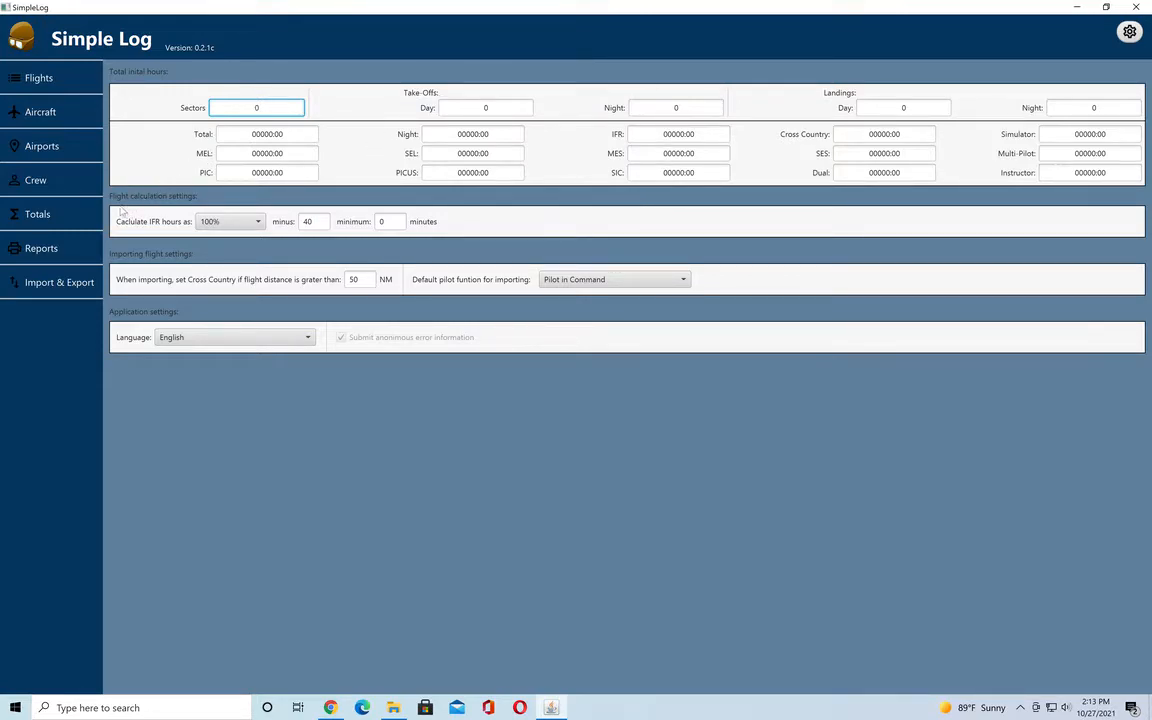
left_click(225, 224)
left_click(225, 225)
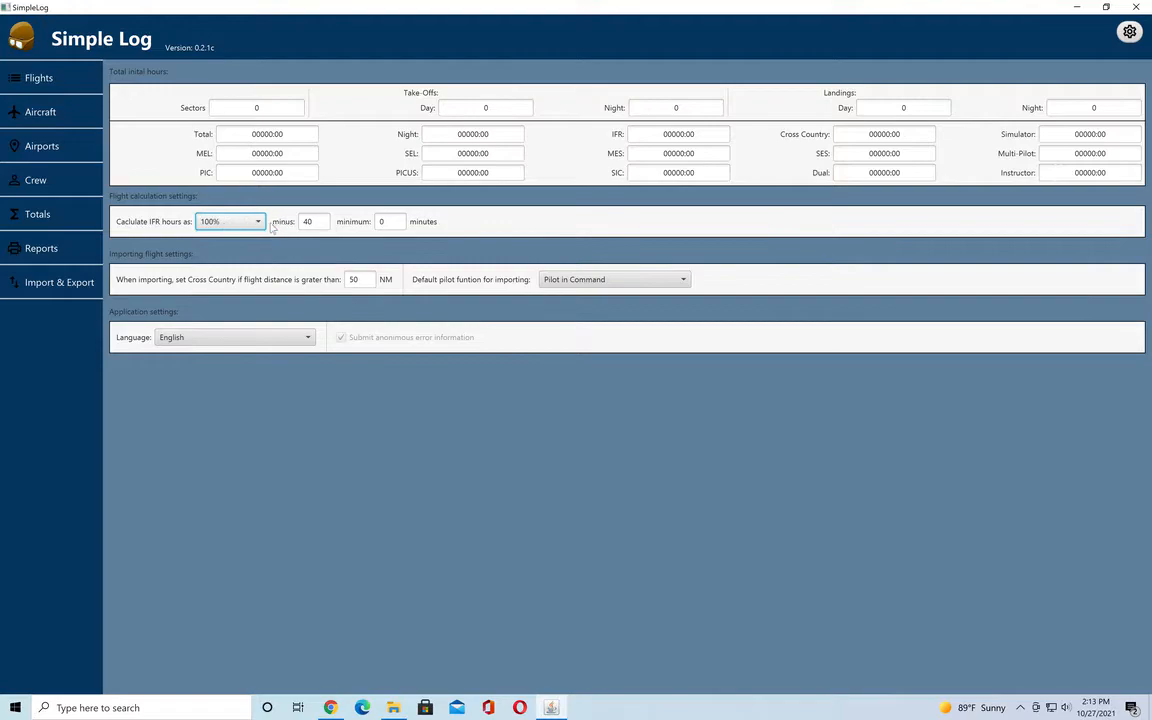
left_click(313, 222)
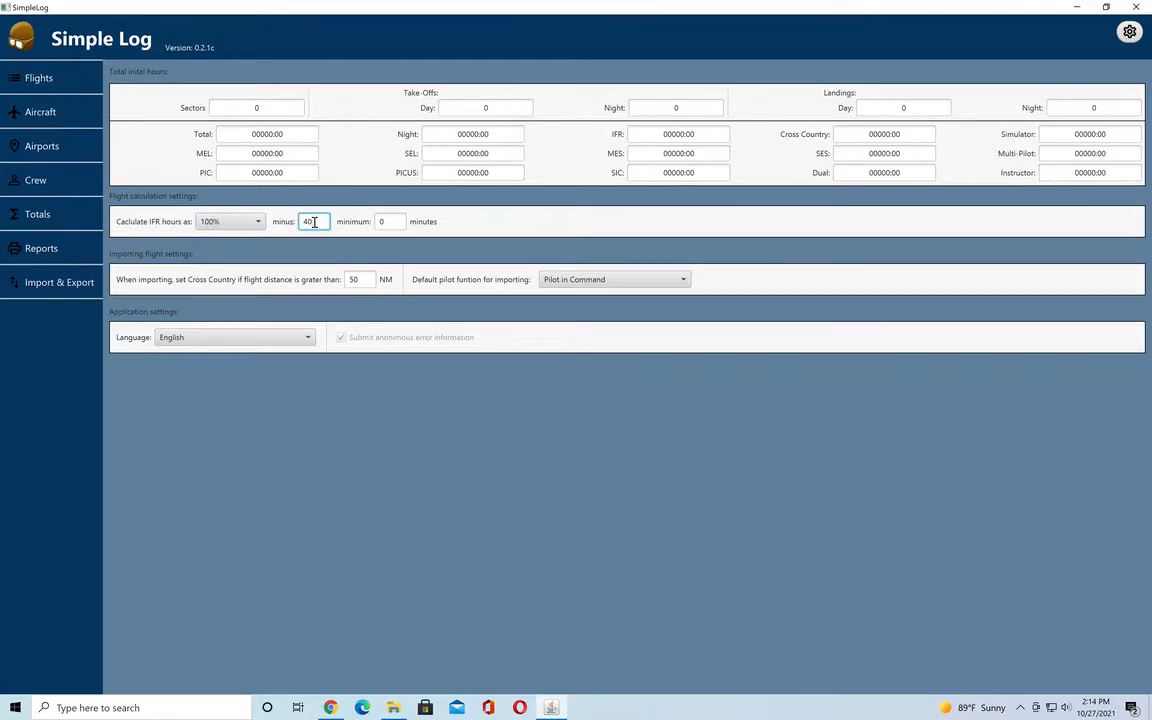
left_click(398, 224)
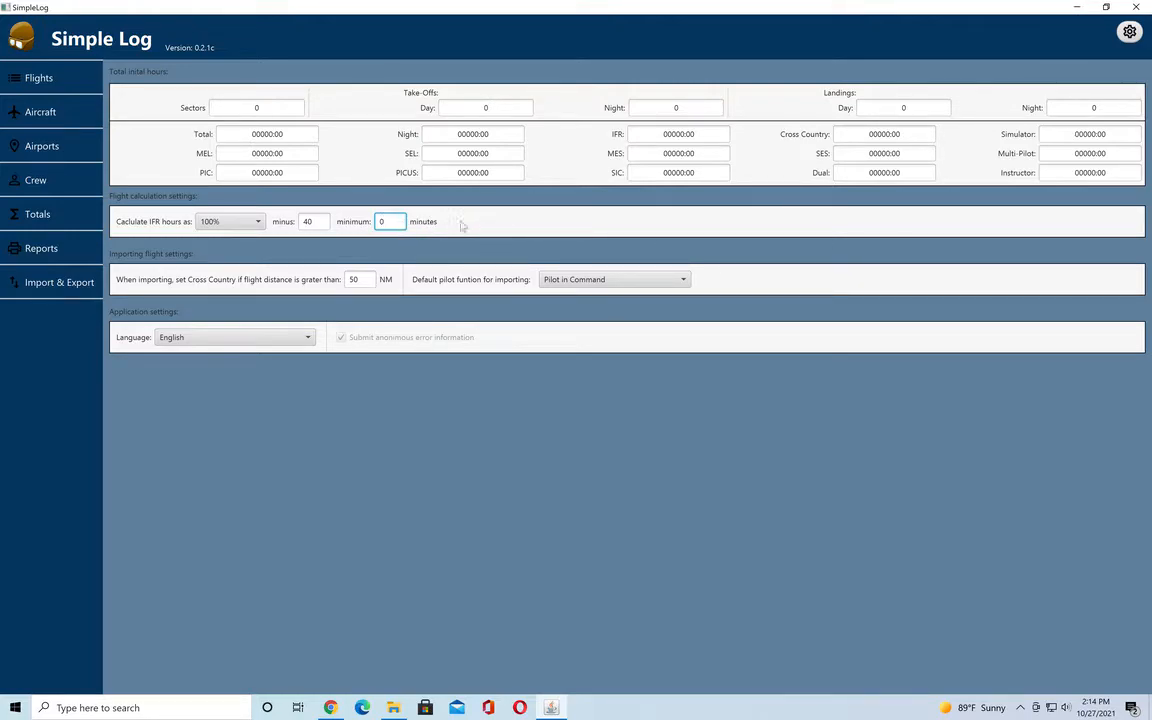
Examine the airports list and the blank form for a new airport, closing the form without saving.
left_click(68, 148)
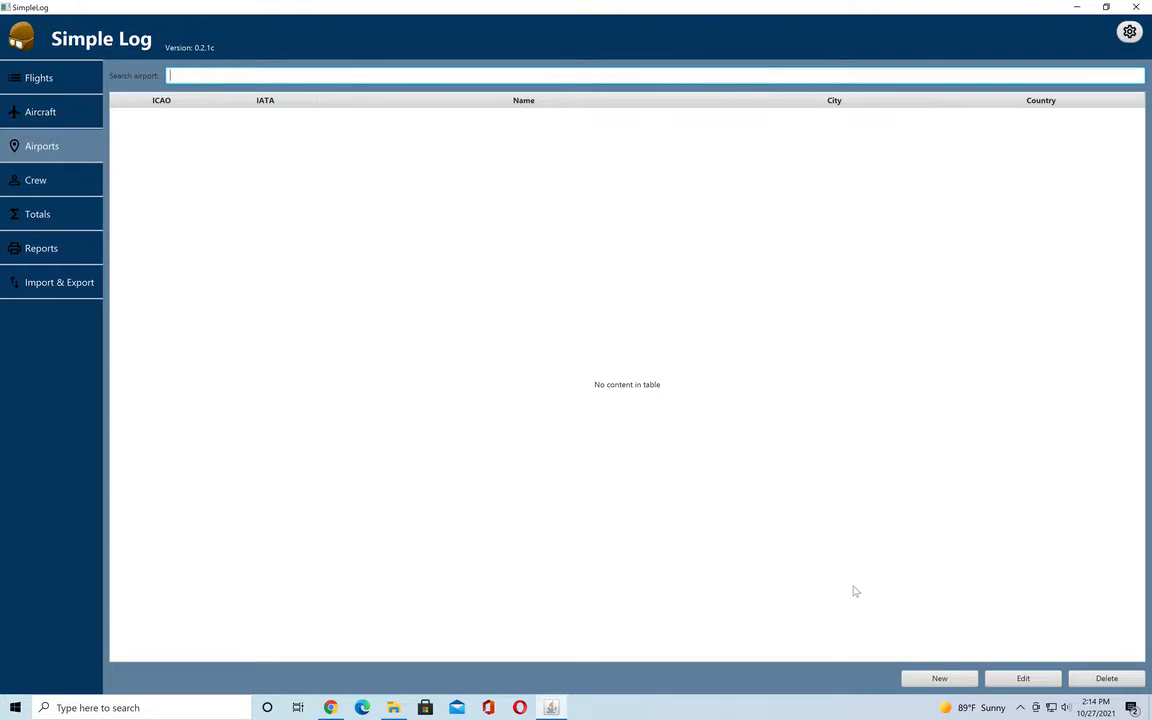
left_click(938, 679)
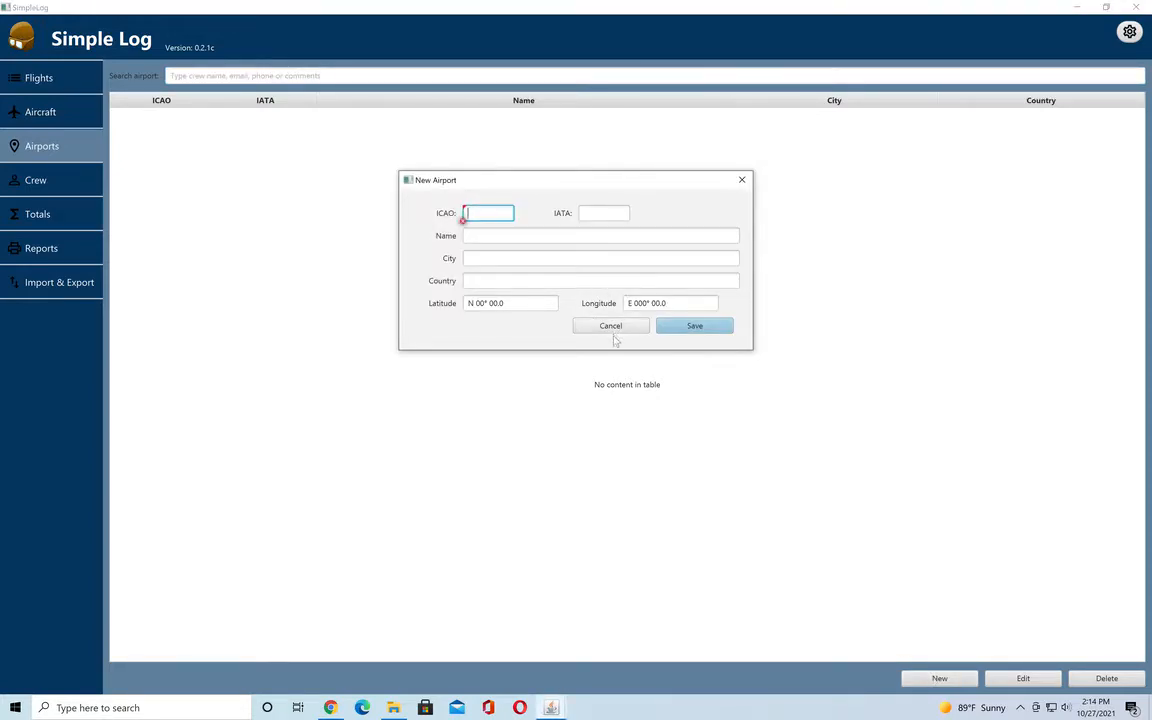
left_click(611, 327)
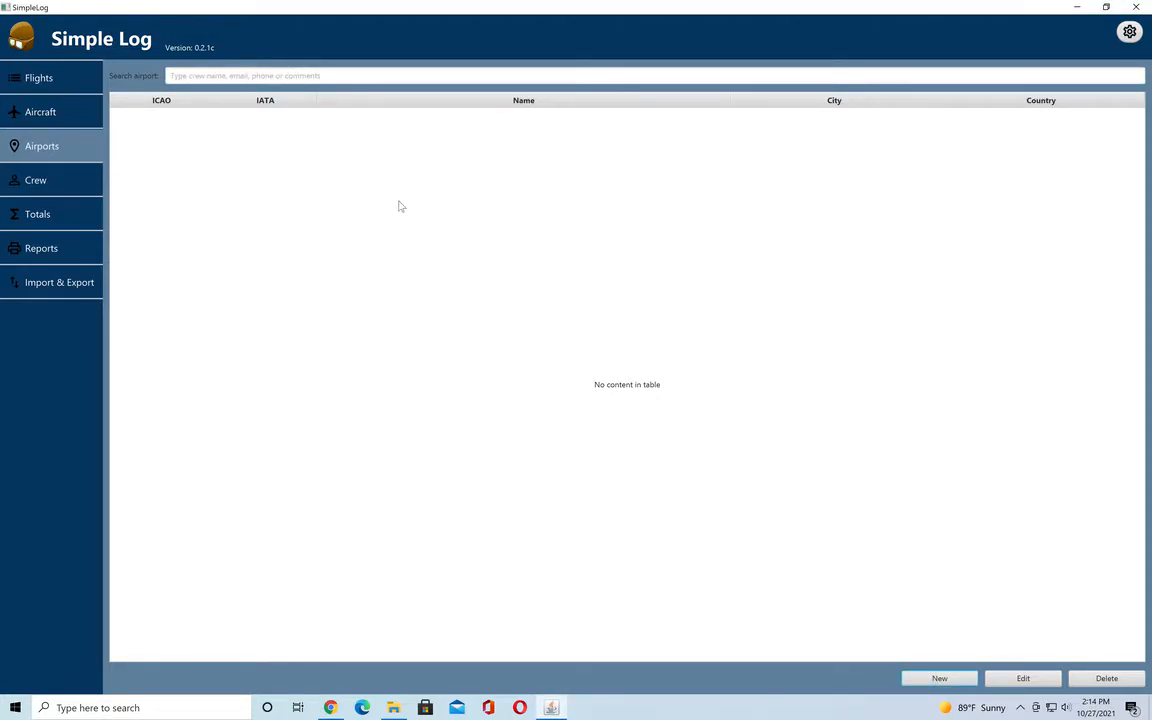
Start an Airports CSV import using Short Airports.csv from the Desktop.
left_click(77, 283)
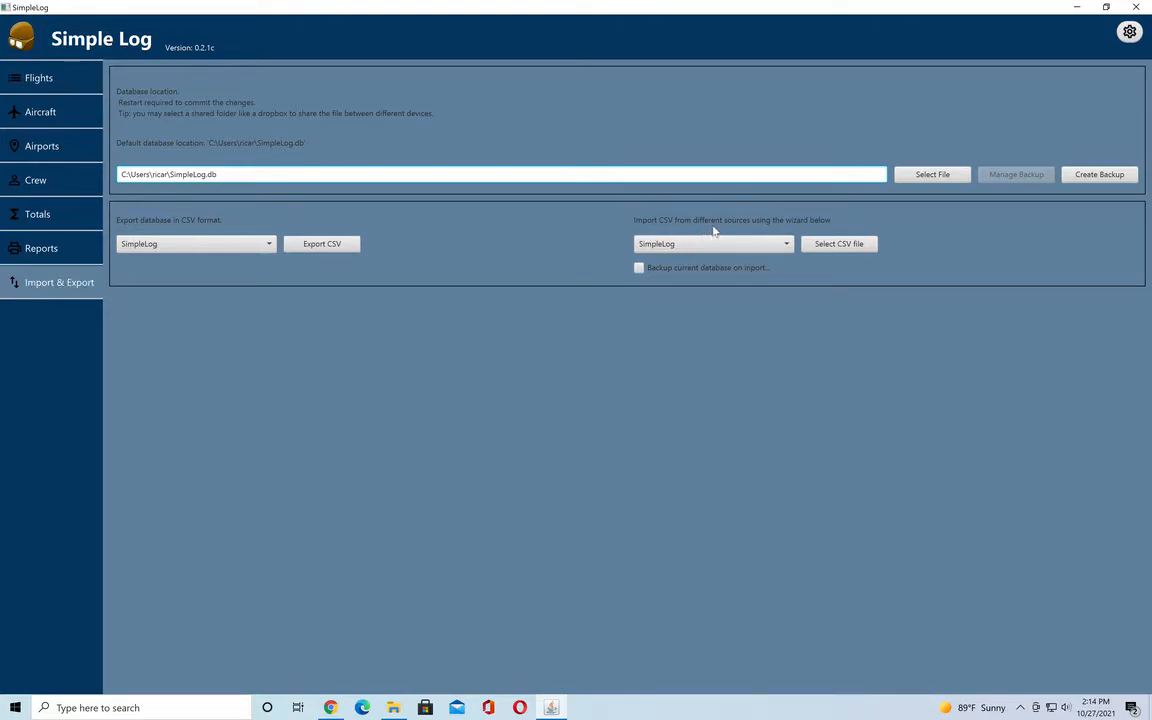
left_click(760, 242)
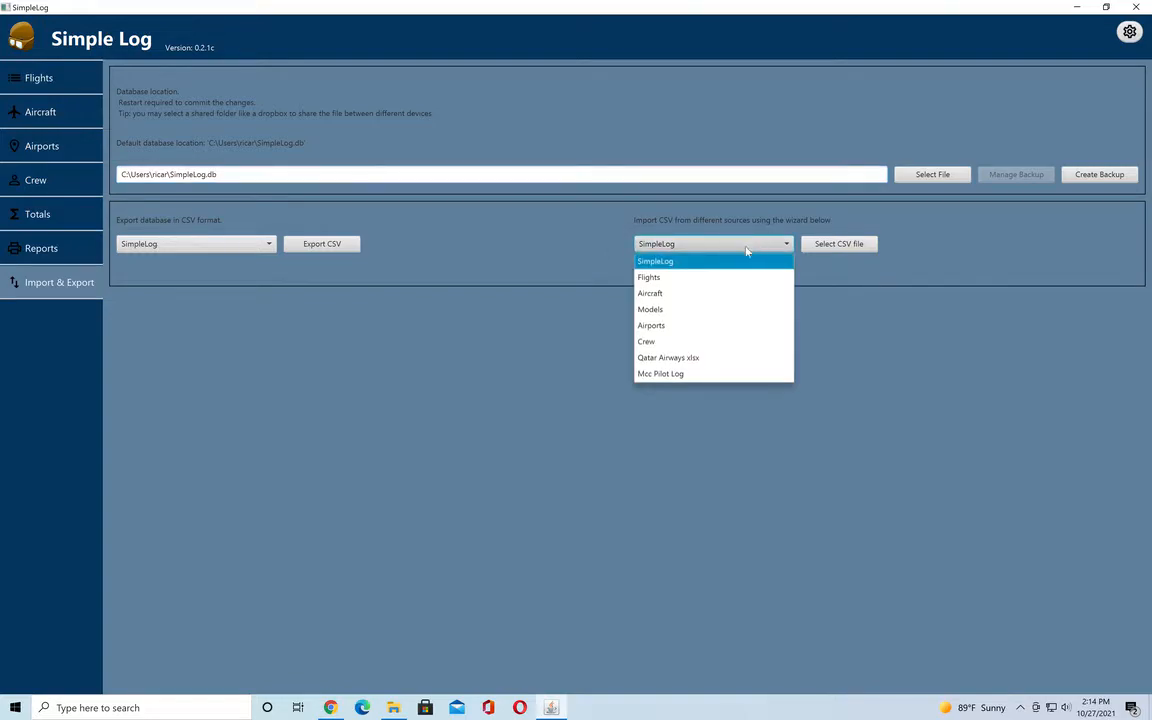
left_click(649, 327)
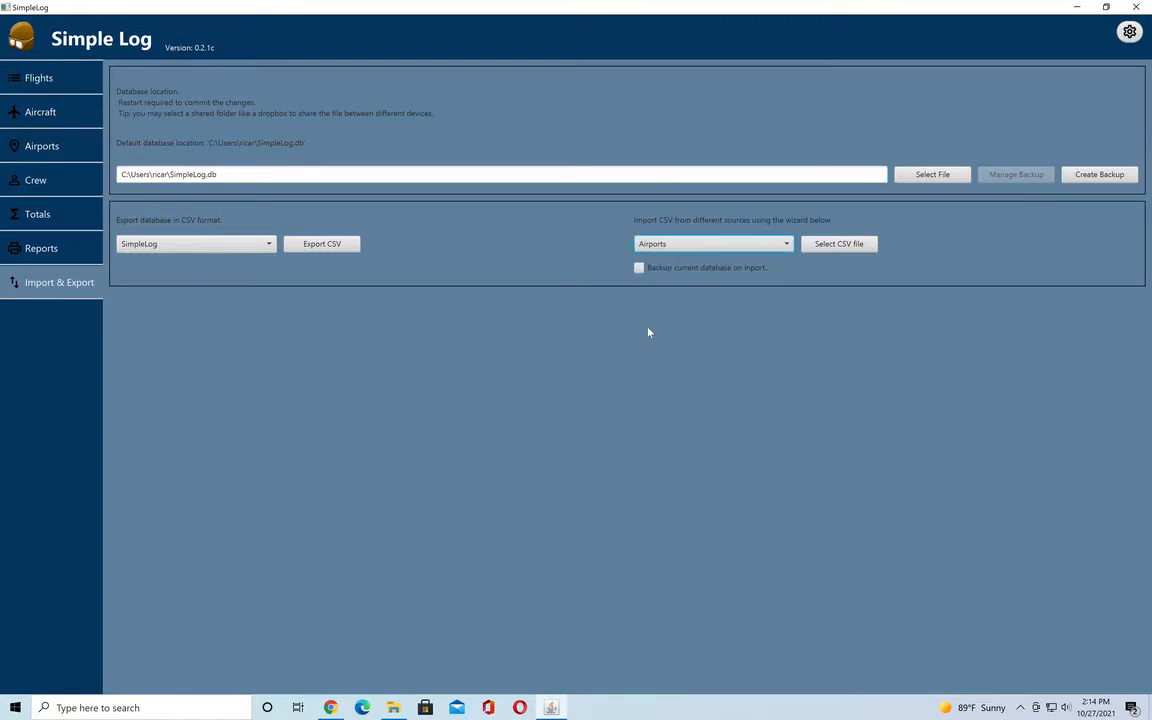
left_click(836, 245)
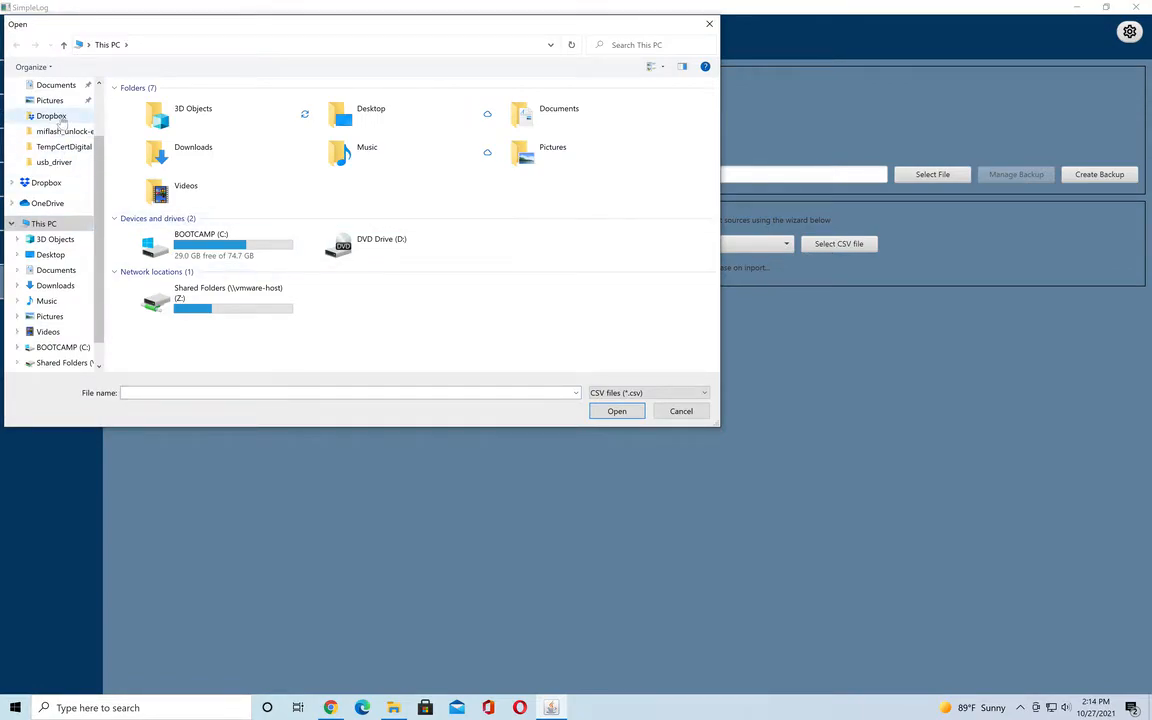
left_click(50, 254)
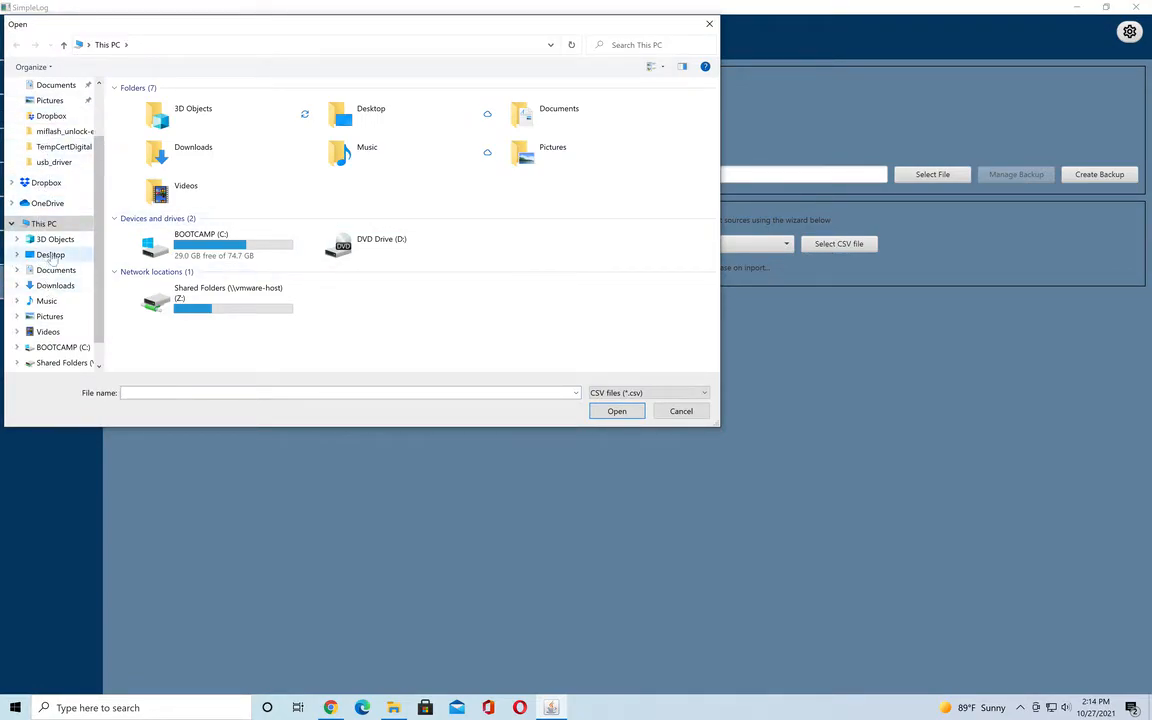
left_click(152, 133)
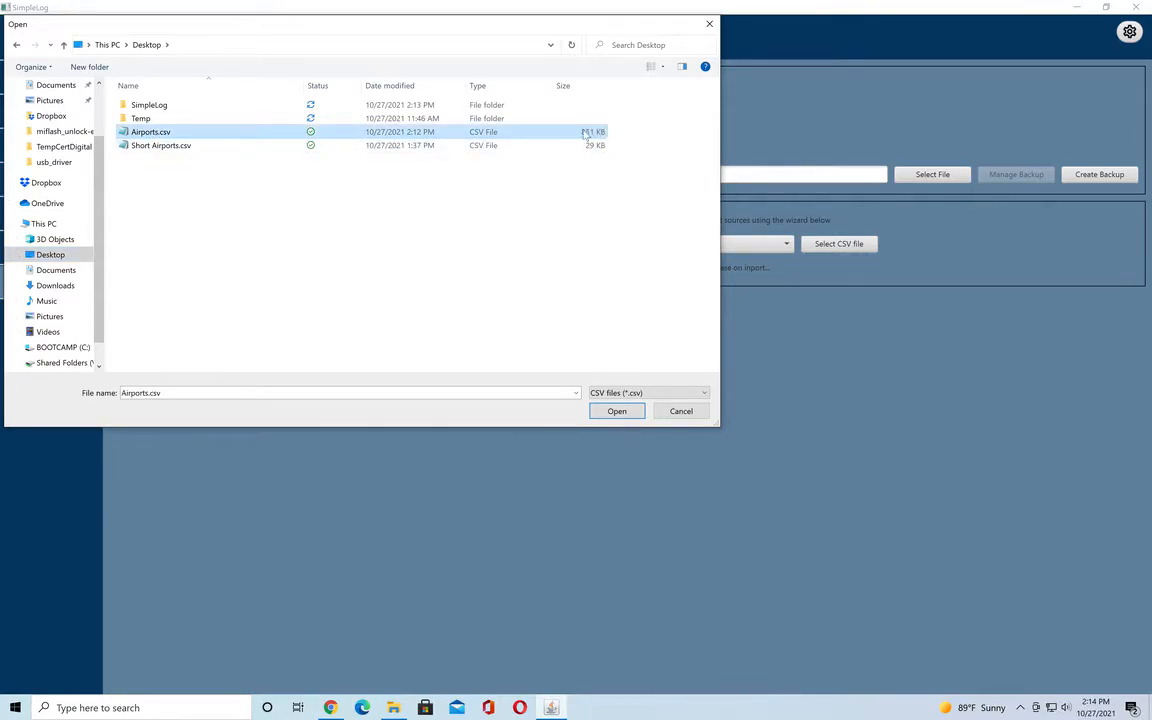
left_click(187, 148)
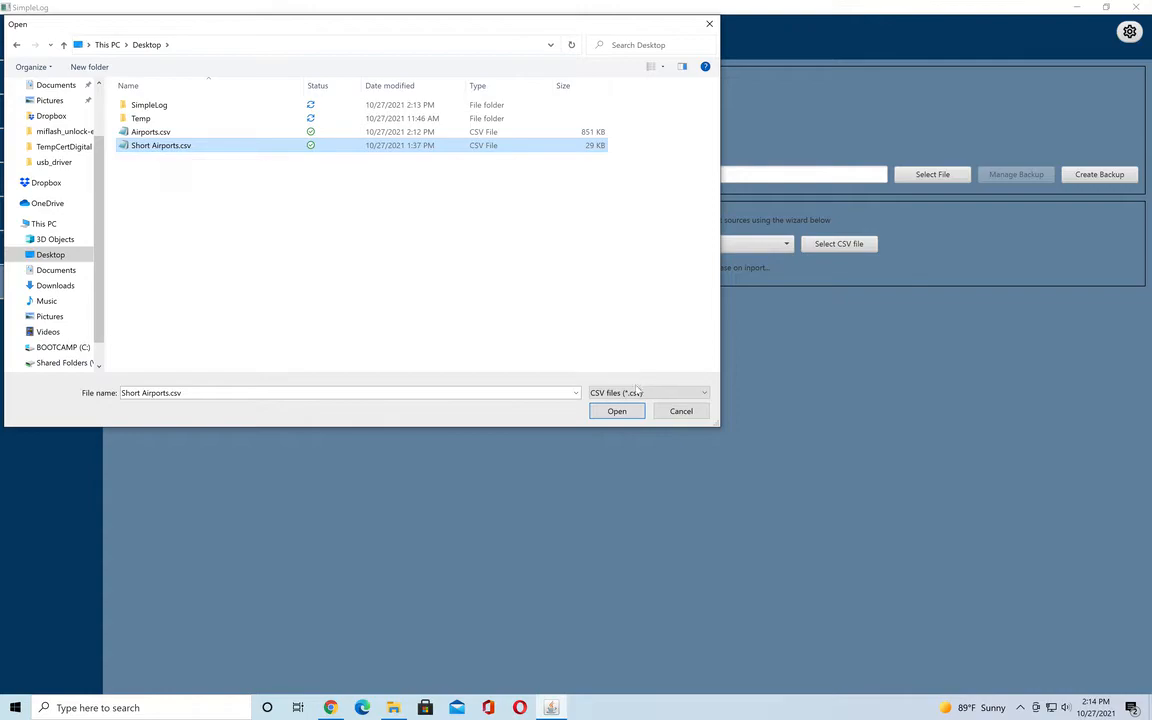
left_click(617, 411)
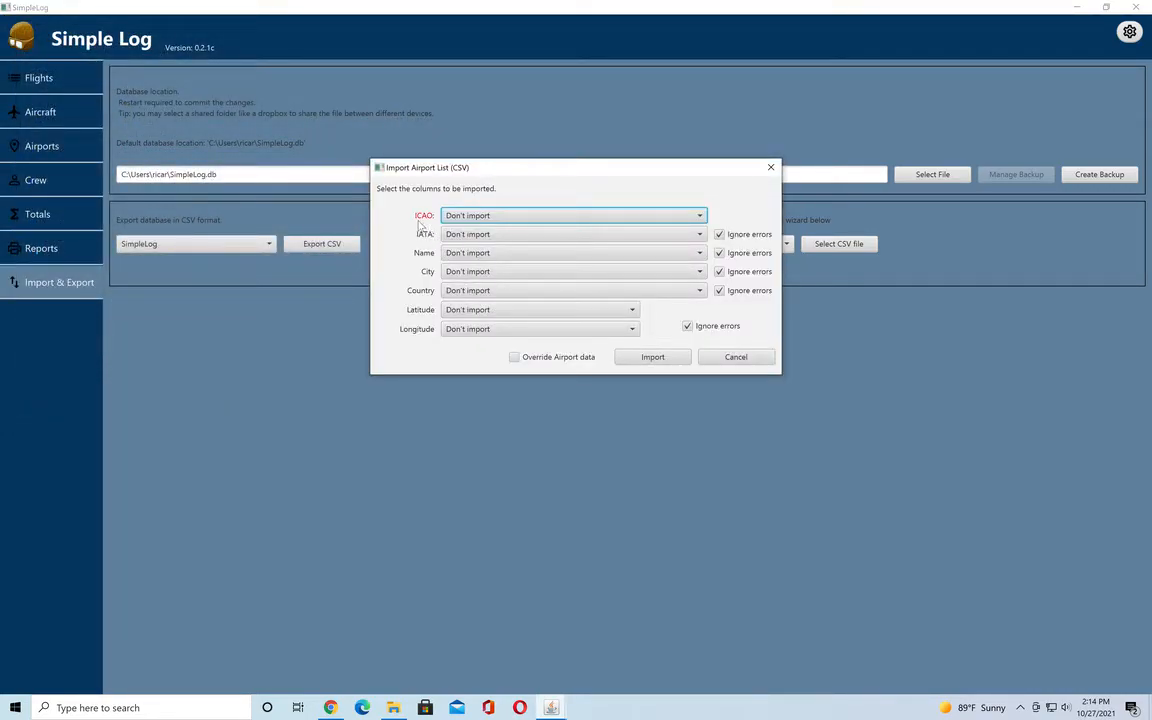
Map the airport import fields ICAO, IATA, Name and City to the CSV columns Icao, Iata, Airport Name and City.
left_click(452, 216)
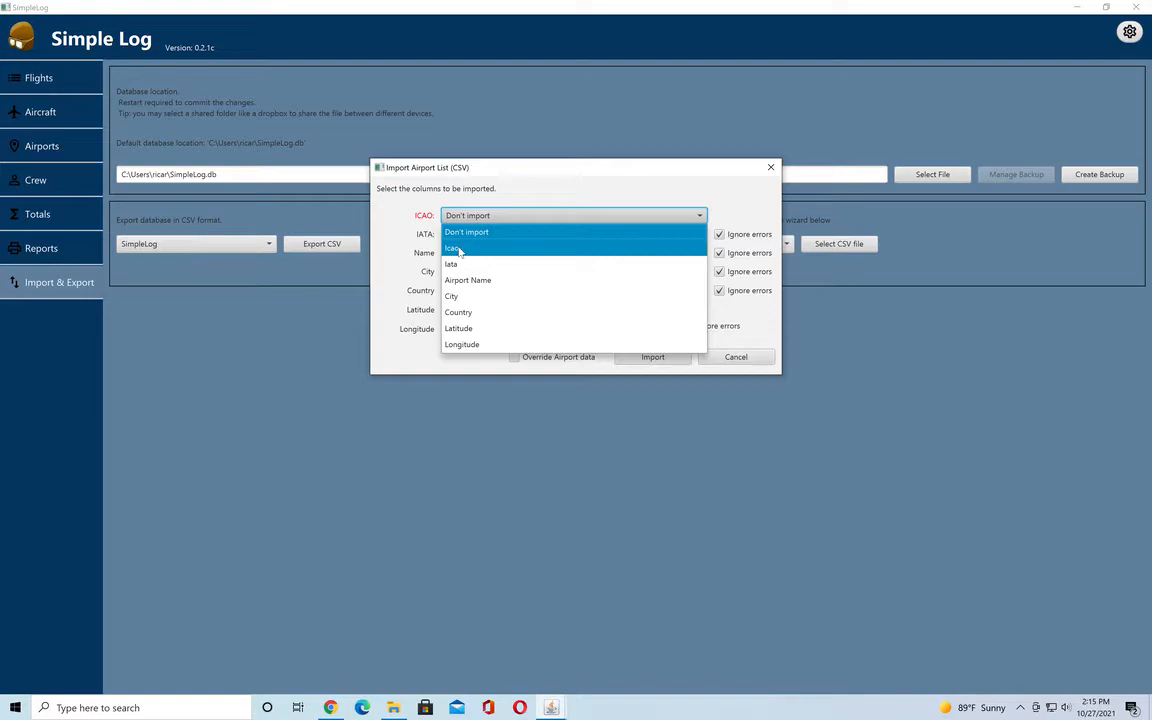
left_click(452, 249)
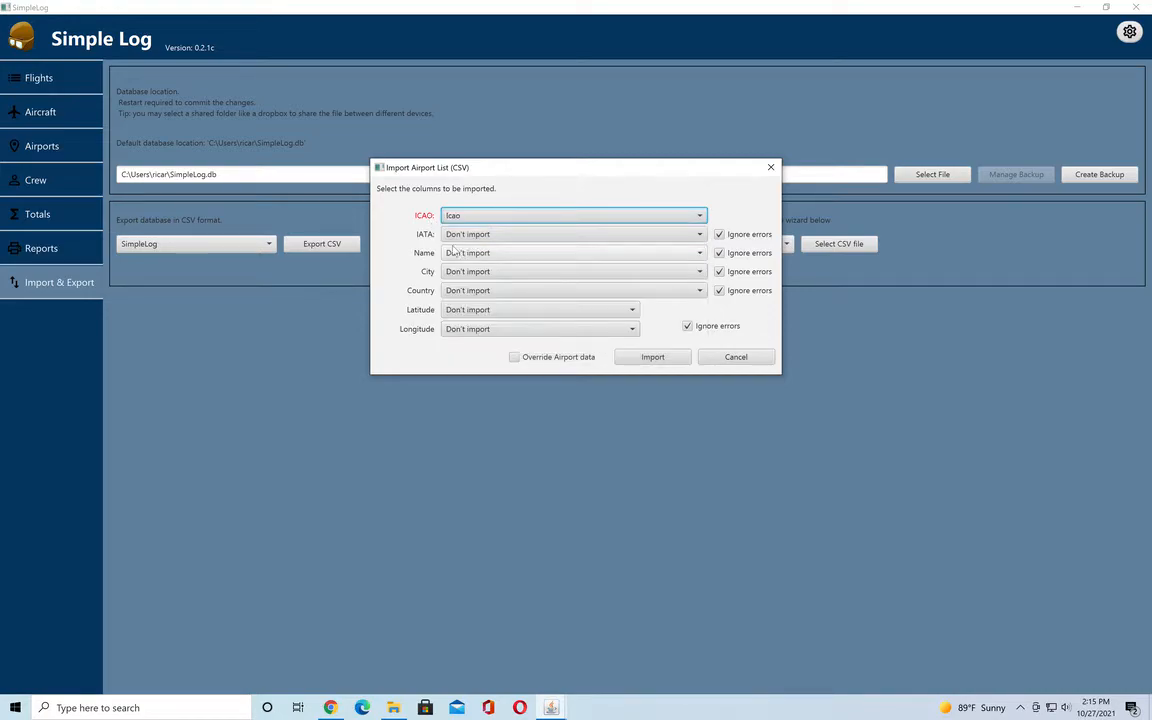
left_click(440, 236)
left_click(464, 283)
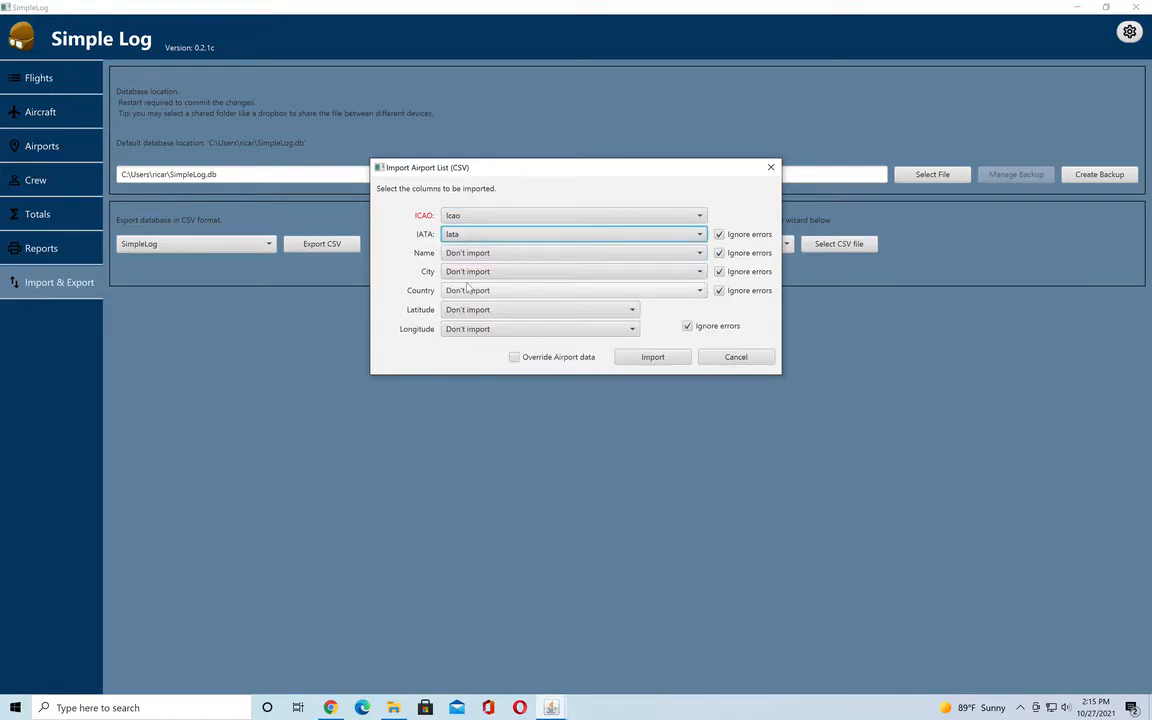
left_click(442, 254)
left_click(478, 319)
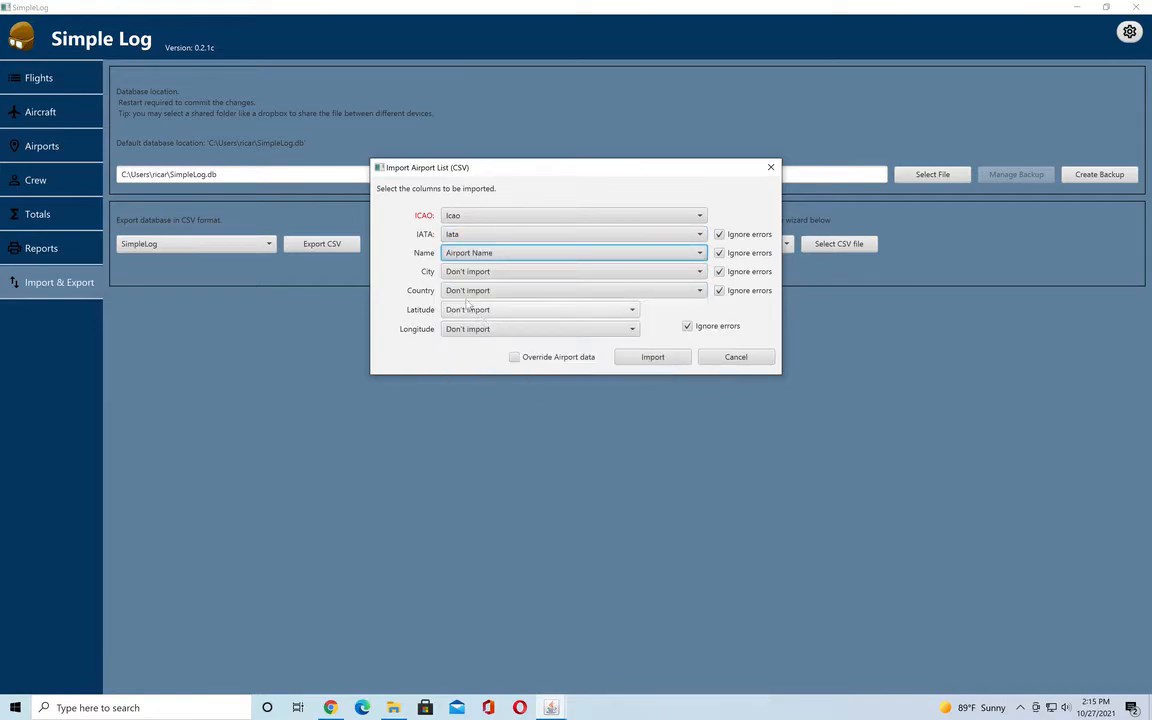
left_click(467, 275)
left_click(480, 351)
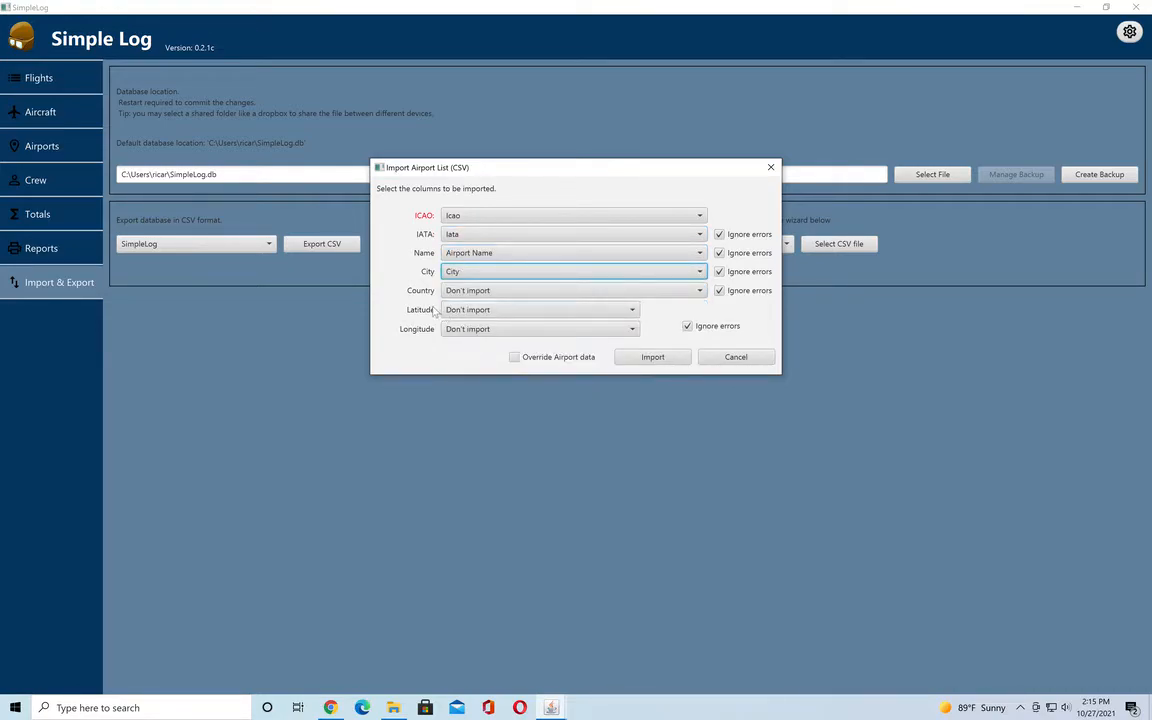
Map Country, Latitude and Longitude to their matching CSV columns, run the airport import and close its finished log.
left_click(464, 292)
left_click(478, 389)
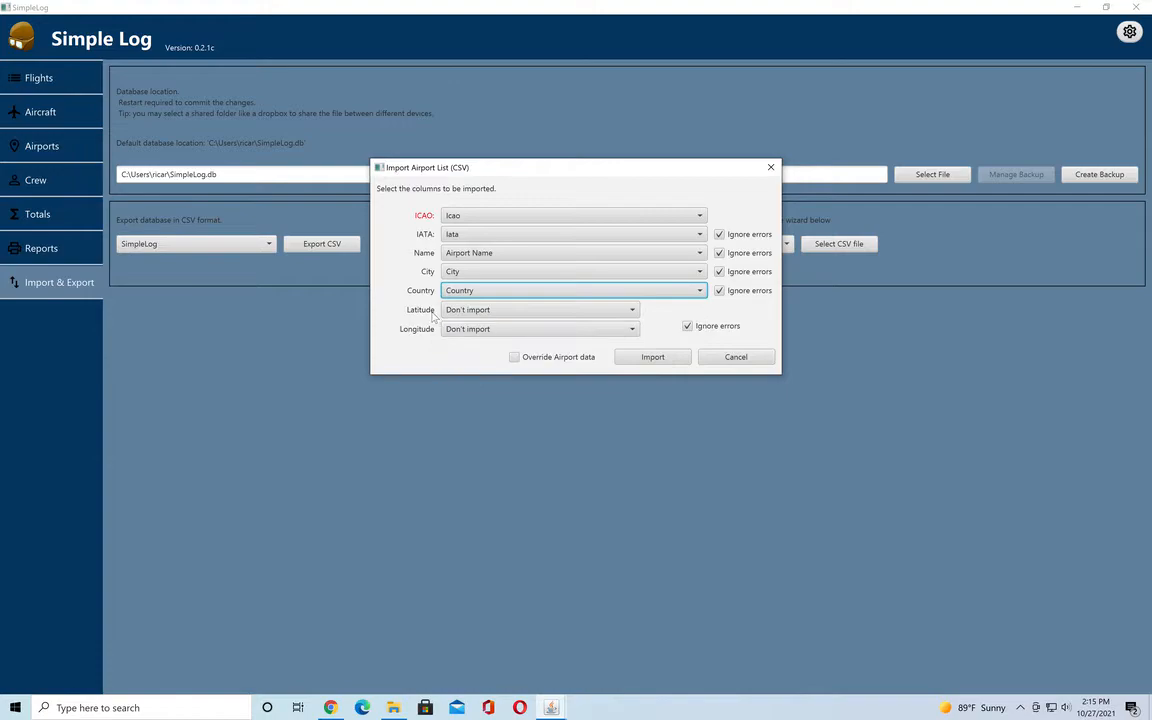
left_click(474, 312)
left_click(470, 424)
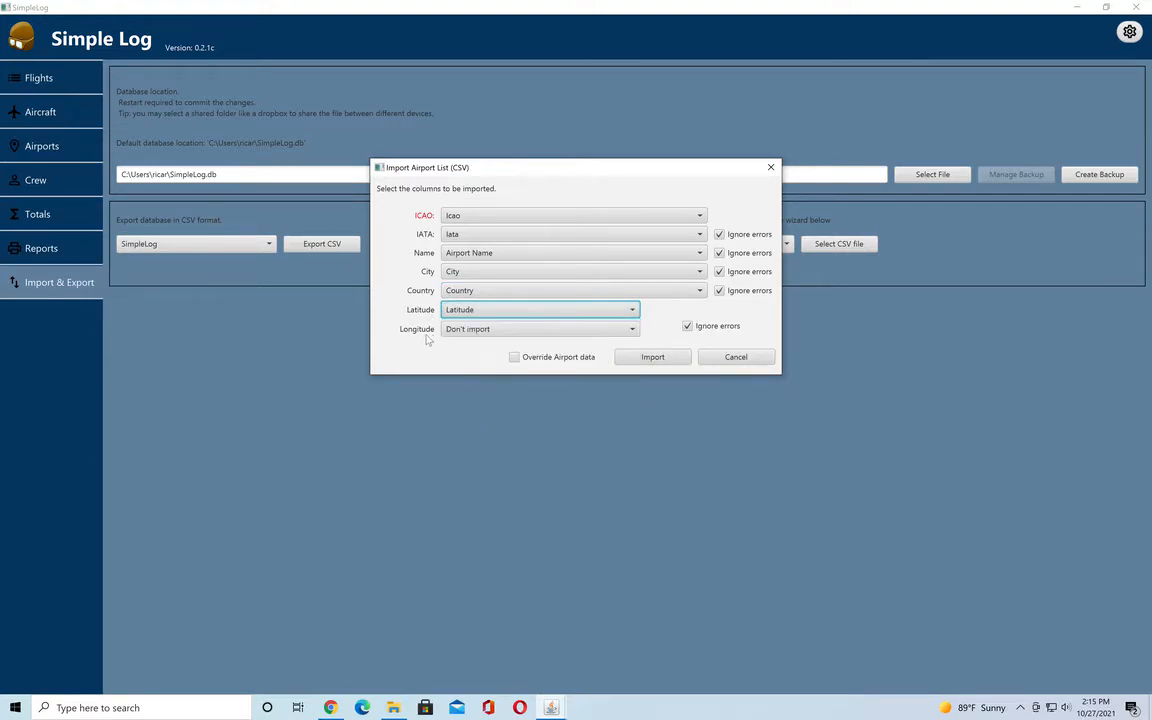
left_click(467, 331)
left_click(476, 463)
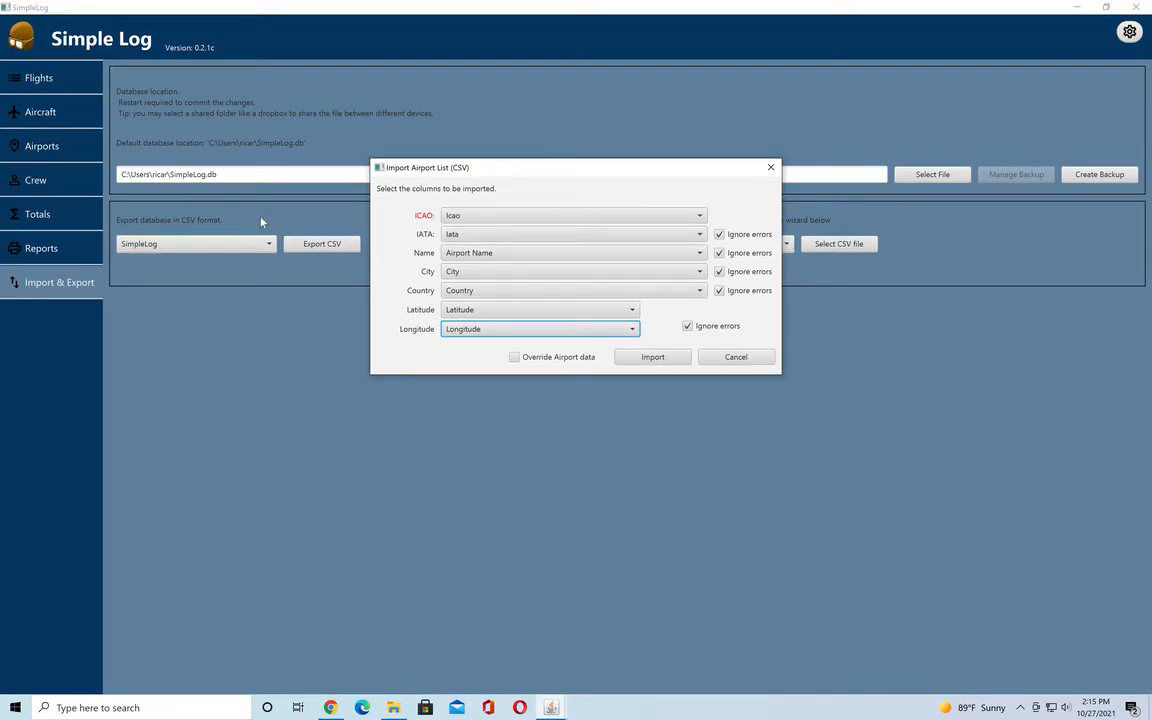
left_click(650, 358)
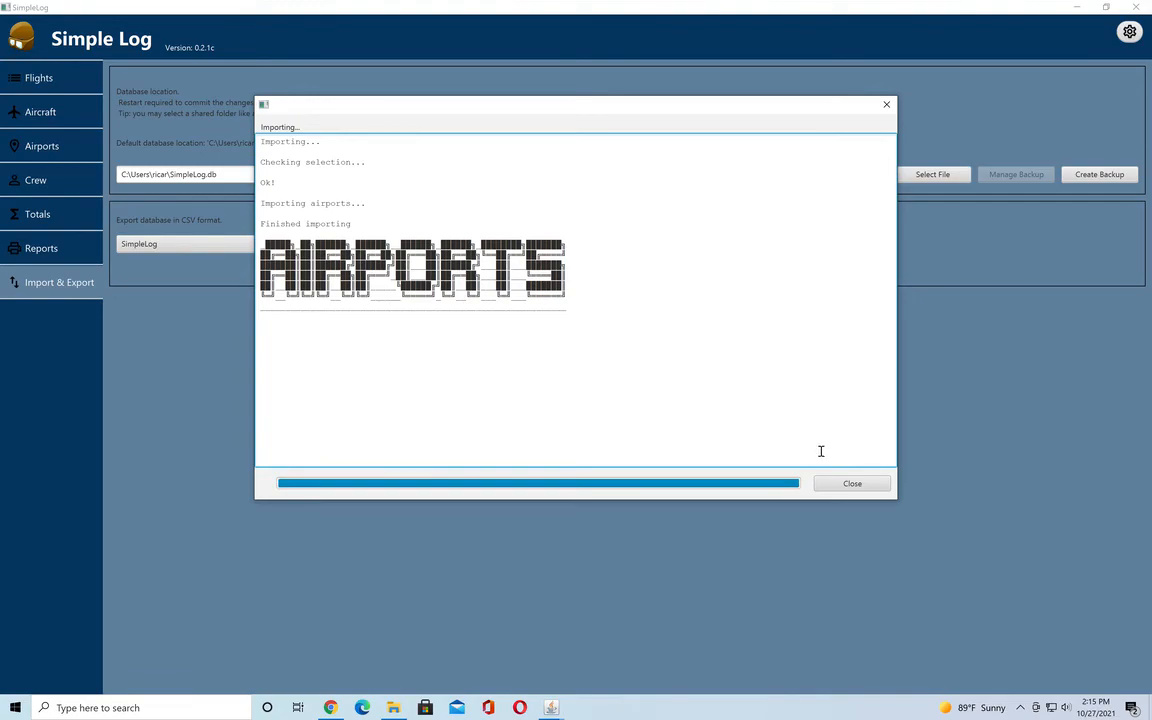
left_click(852, 484)
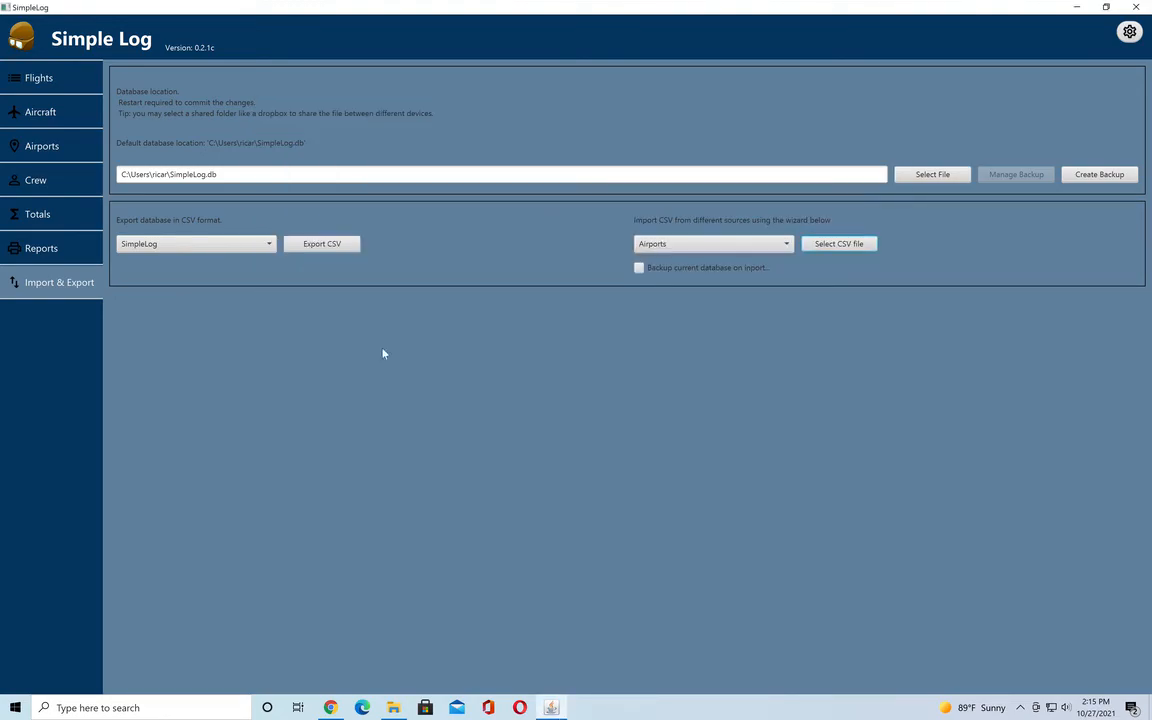
Examine the imported airports list and the details of Bapi Airstrip, closing the record without saving.
left_click(57, 146)
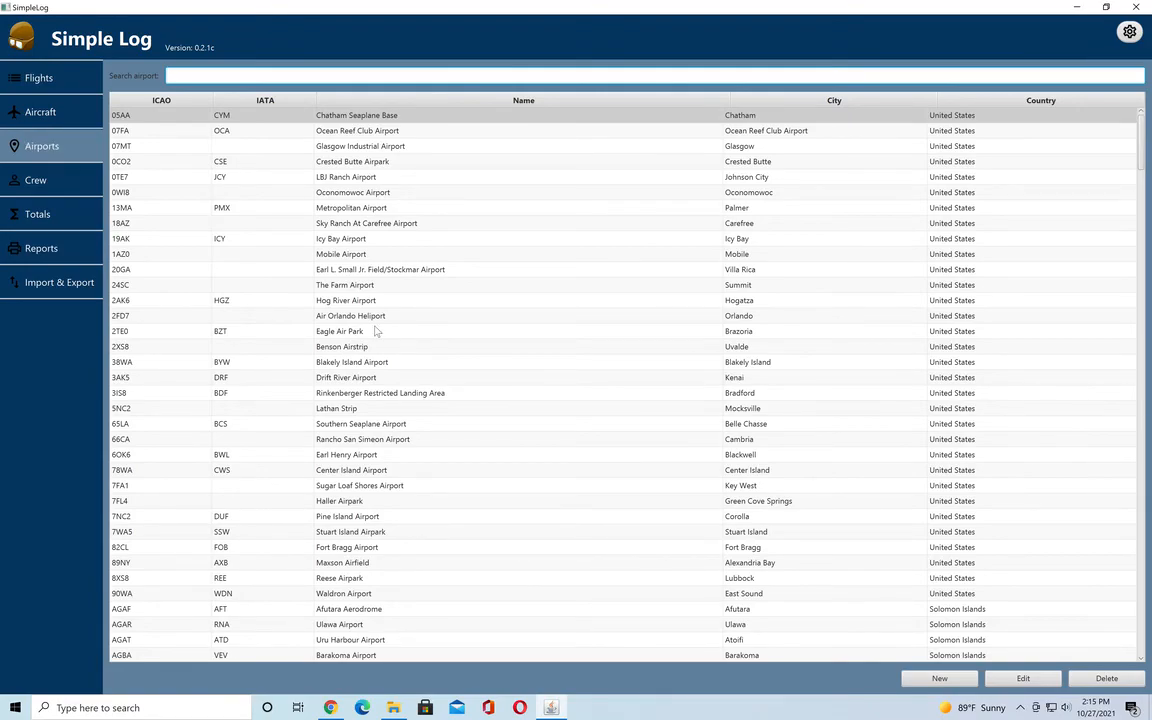
scroll(376, 331, "down", 20)
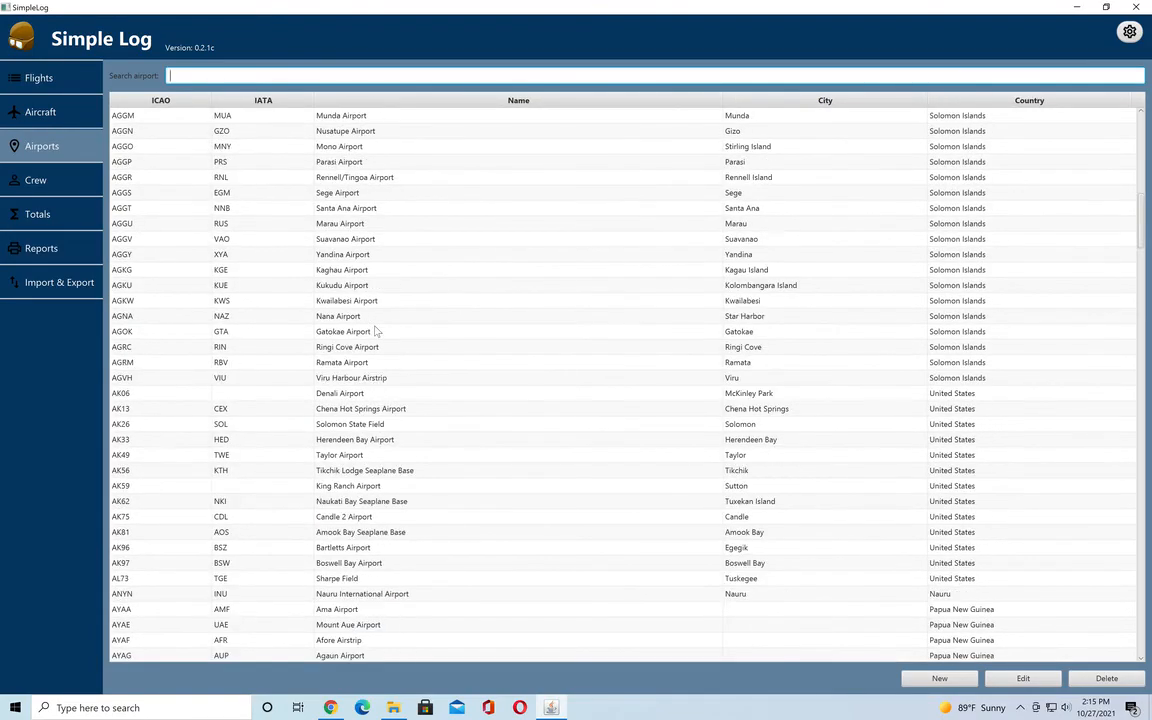
scroll(376, 331, "down", 5)
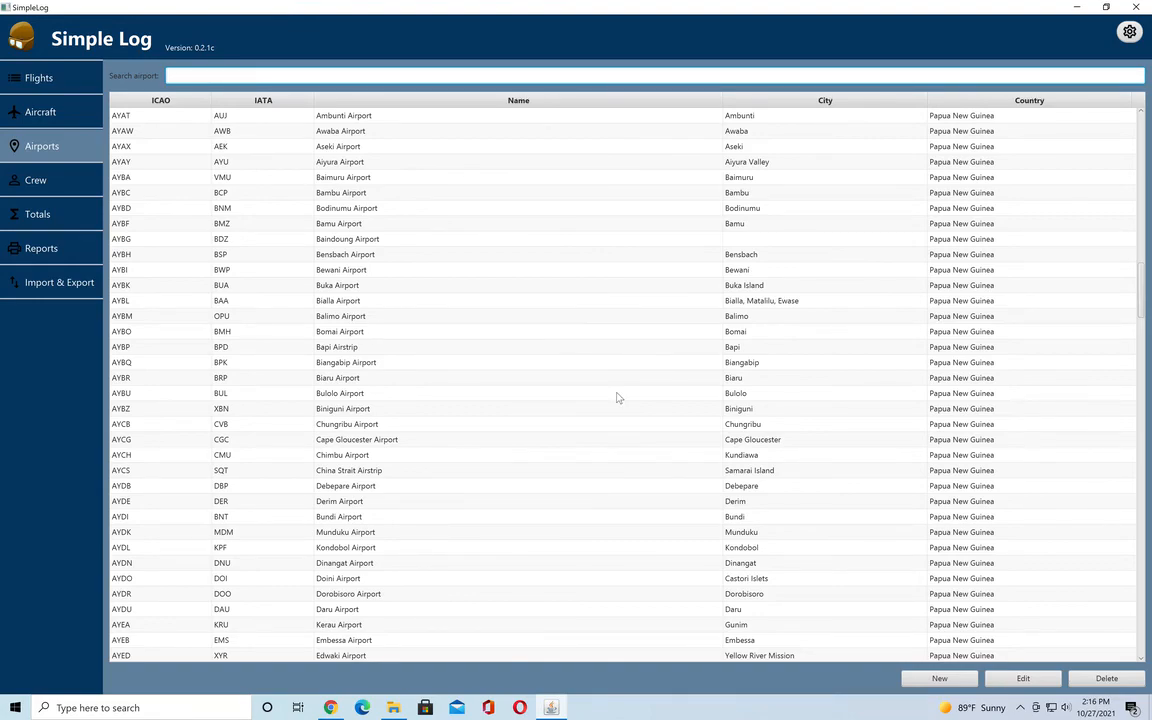
double_click(443, 349)
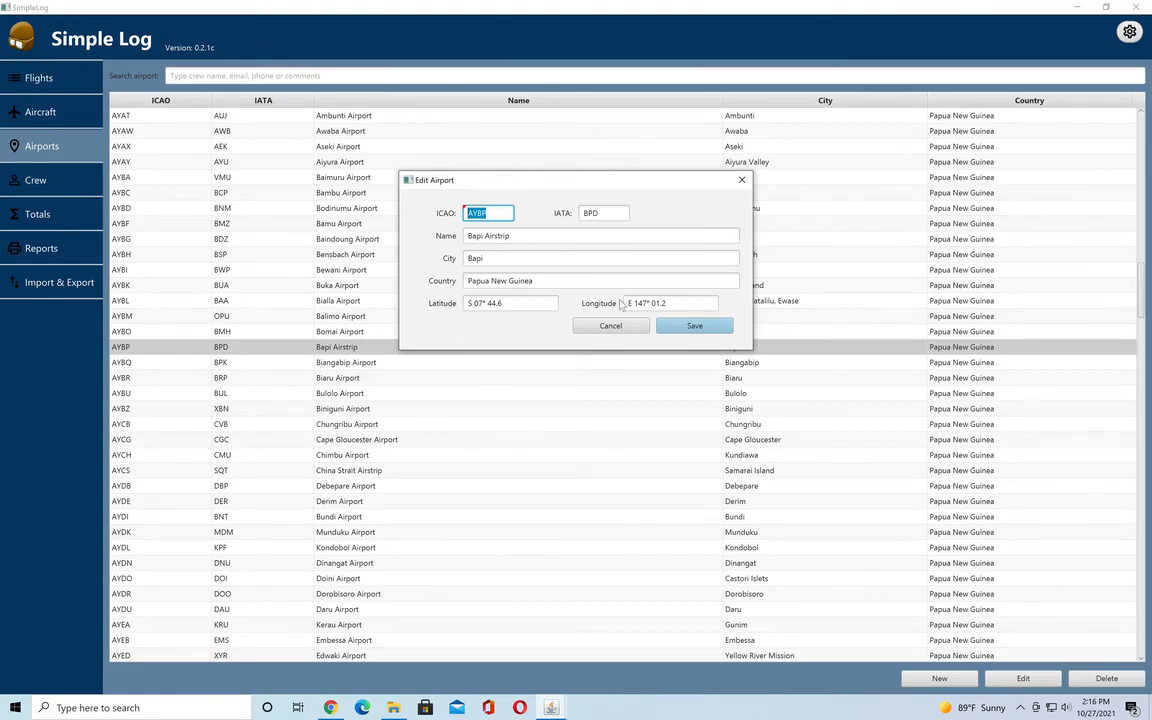
left_click(610, 326)
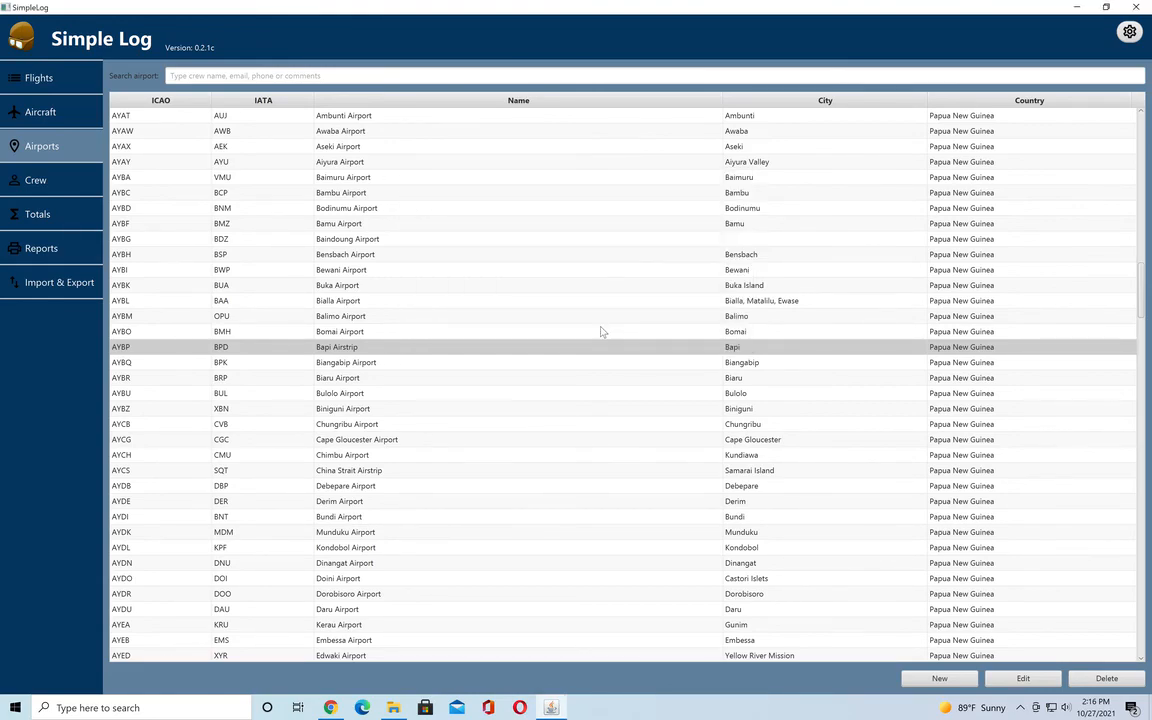